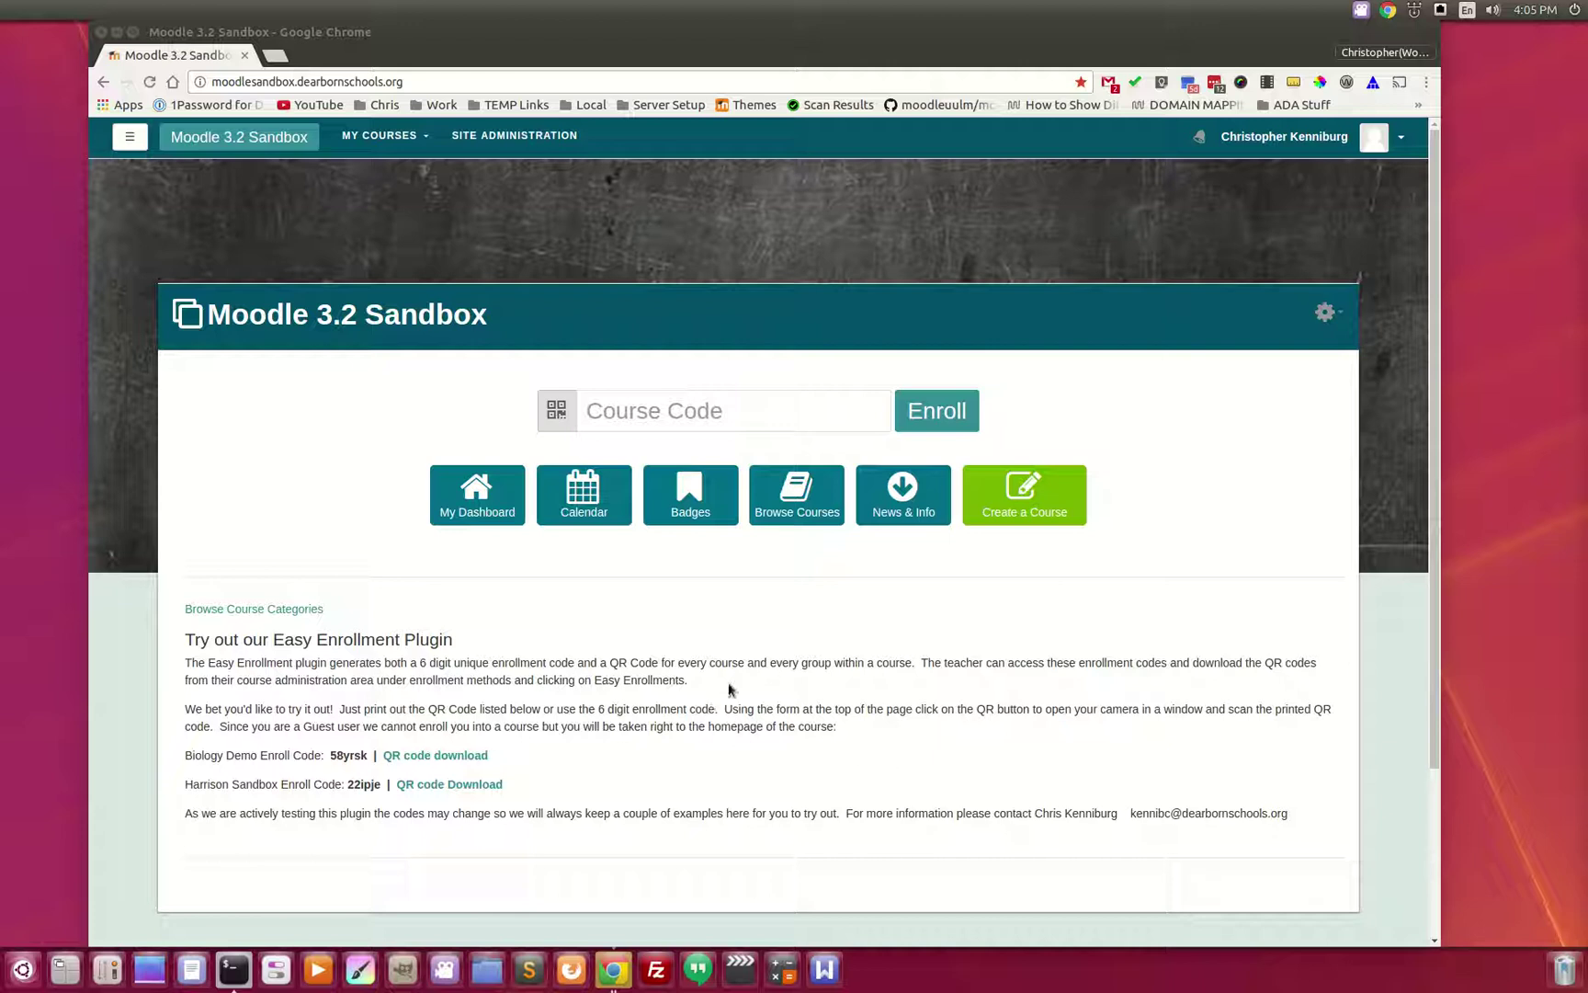
Open The Sandbox Harrison course from Demonstration Courses to view its grass header image
{"action": "left_click", "coordinate": [799, 507]}
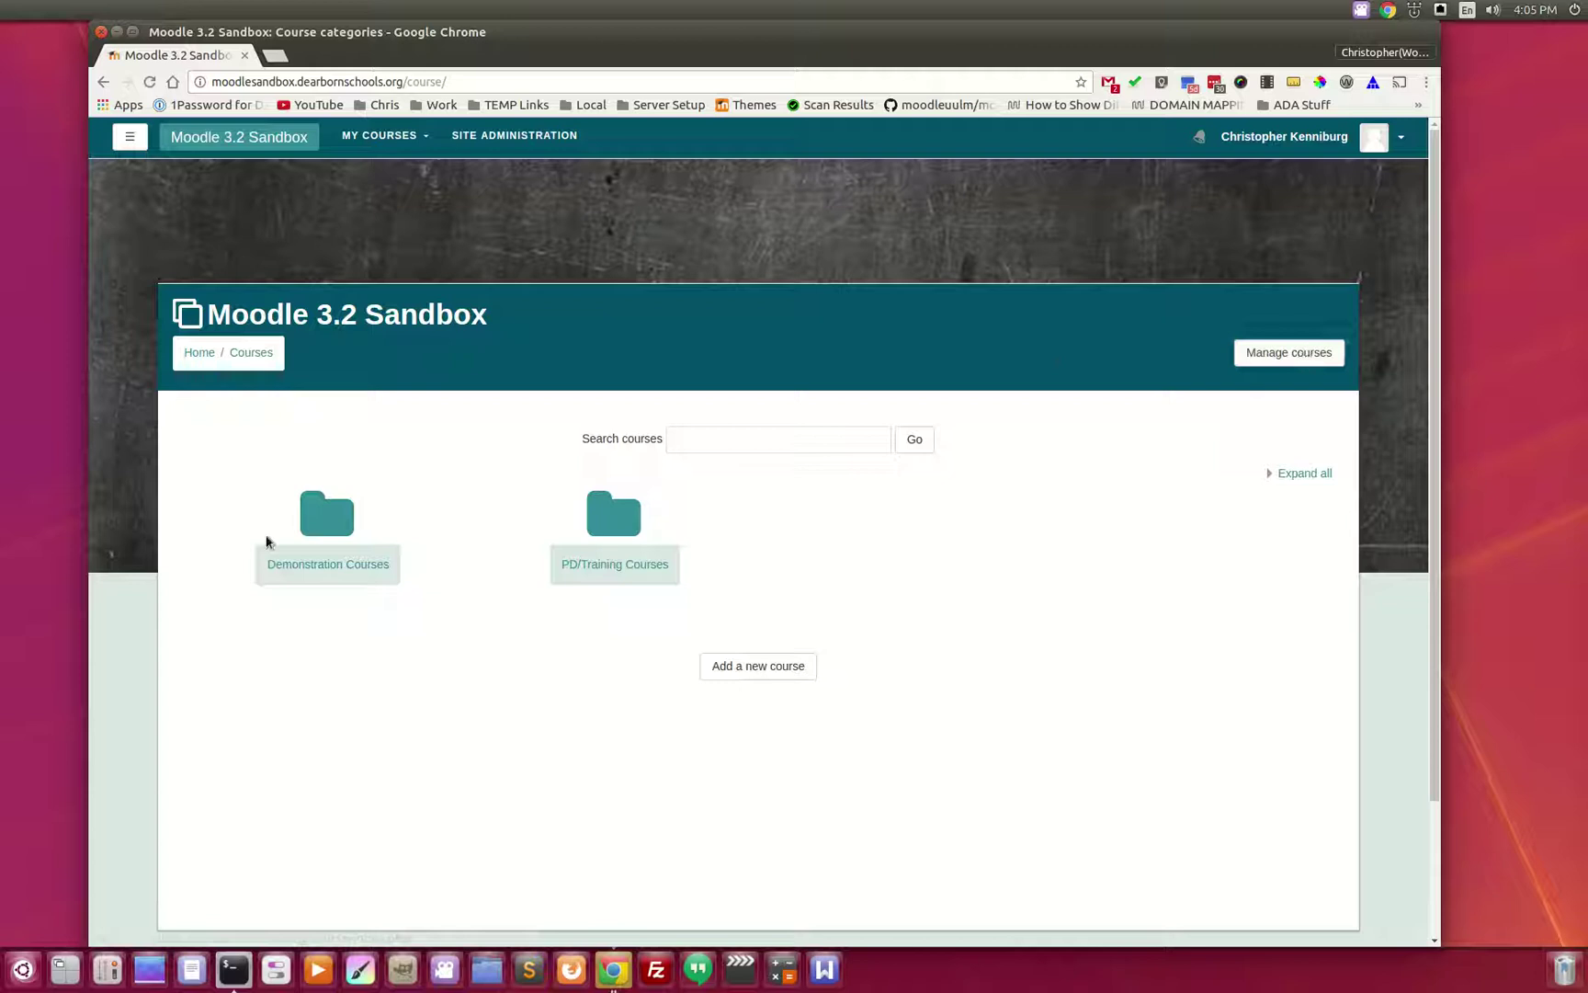
{"action": "left_click", "coordinate": [327, 517]}
{"action": "scroll", "coordinate": [552, 625], "scroll_direction": "down", "scroll_amount": 3}
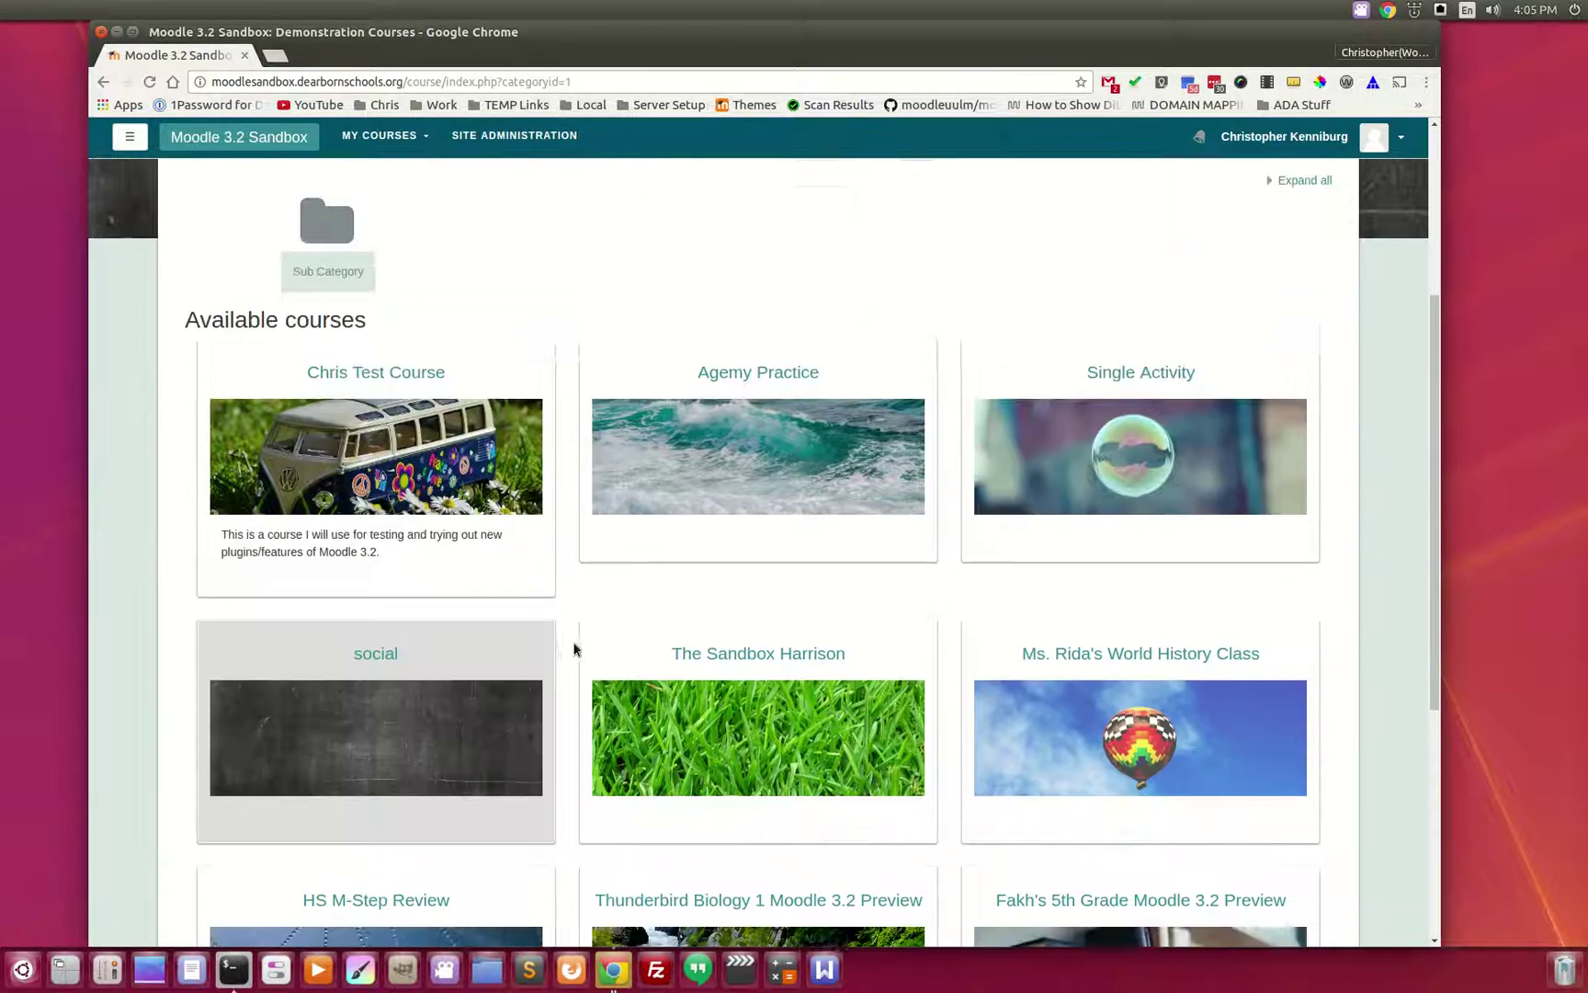
{"action": "scroll", "coordinate": [574, 650], "scroll_direction": "down", "scroll_amount": 2}
{"action": "left_click", "coordinate": [756, 505]}
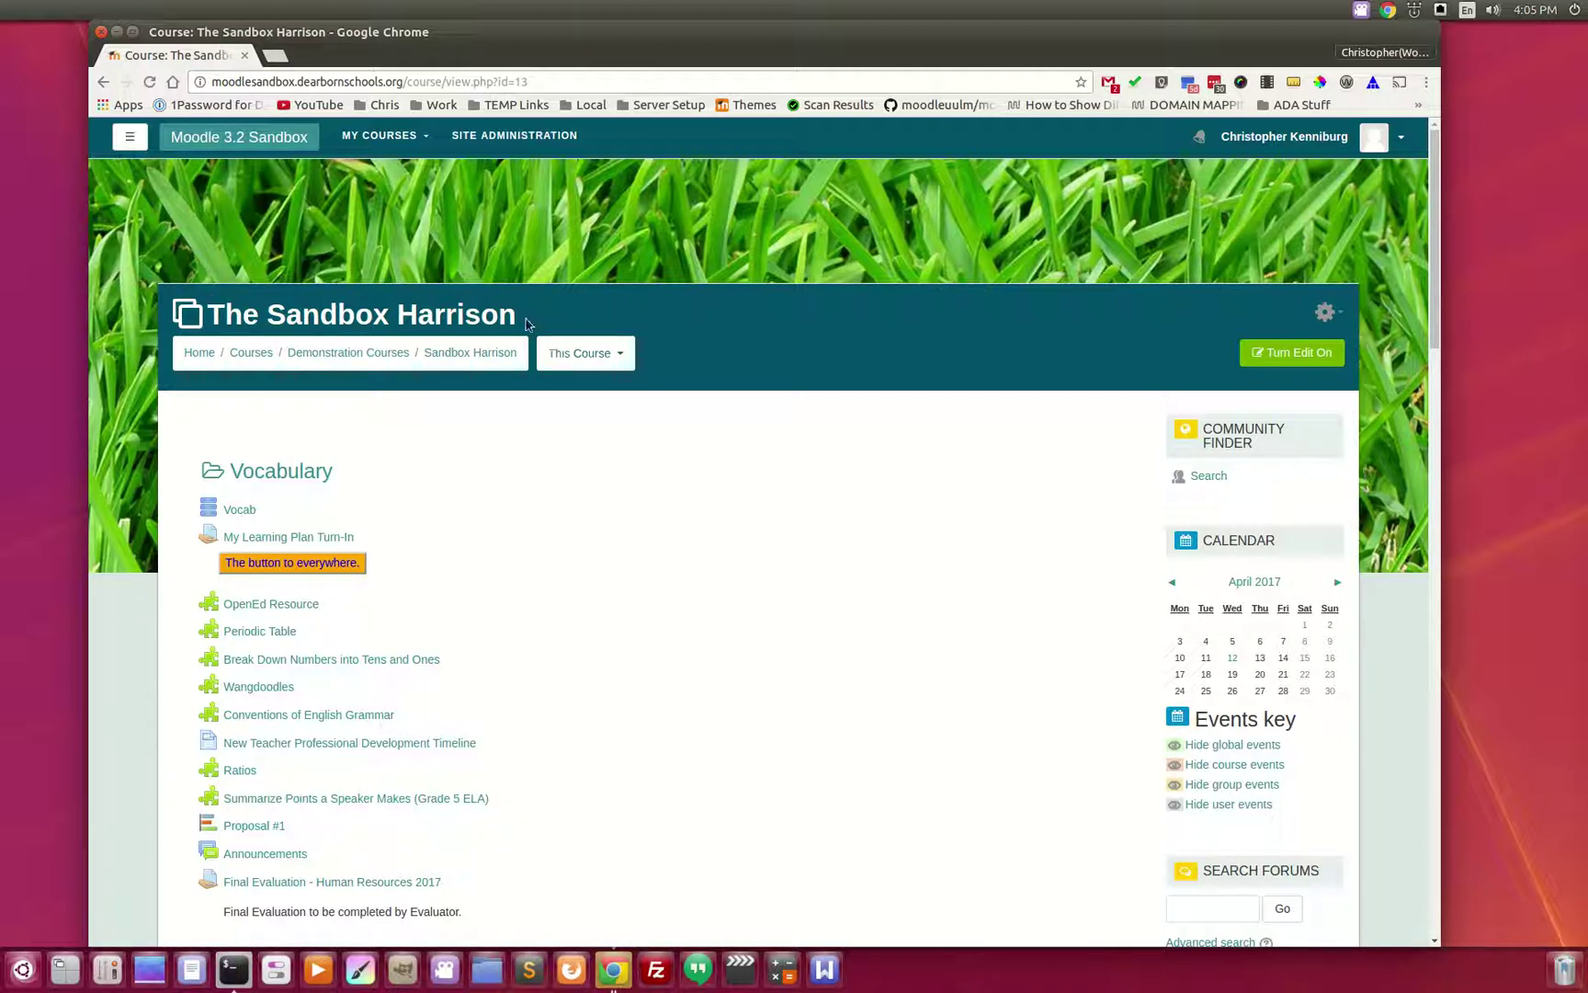
{"action": "left_click_drag", "start_coordinate": [208, 314], "coordinate": [345, 315]}
{"action": "left_click", "coordinate": [167, 320]}
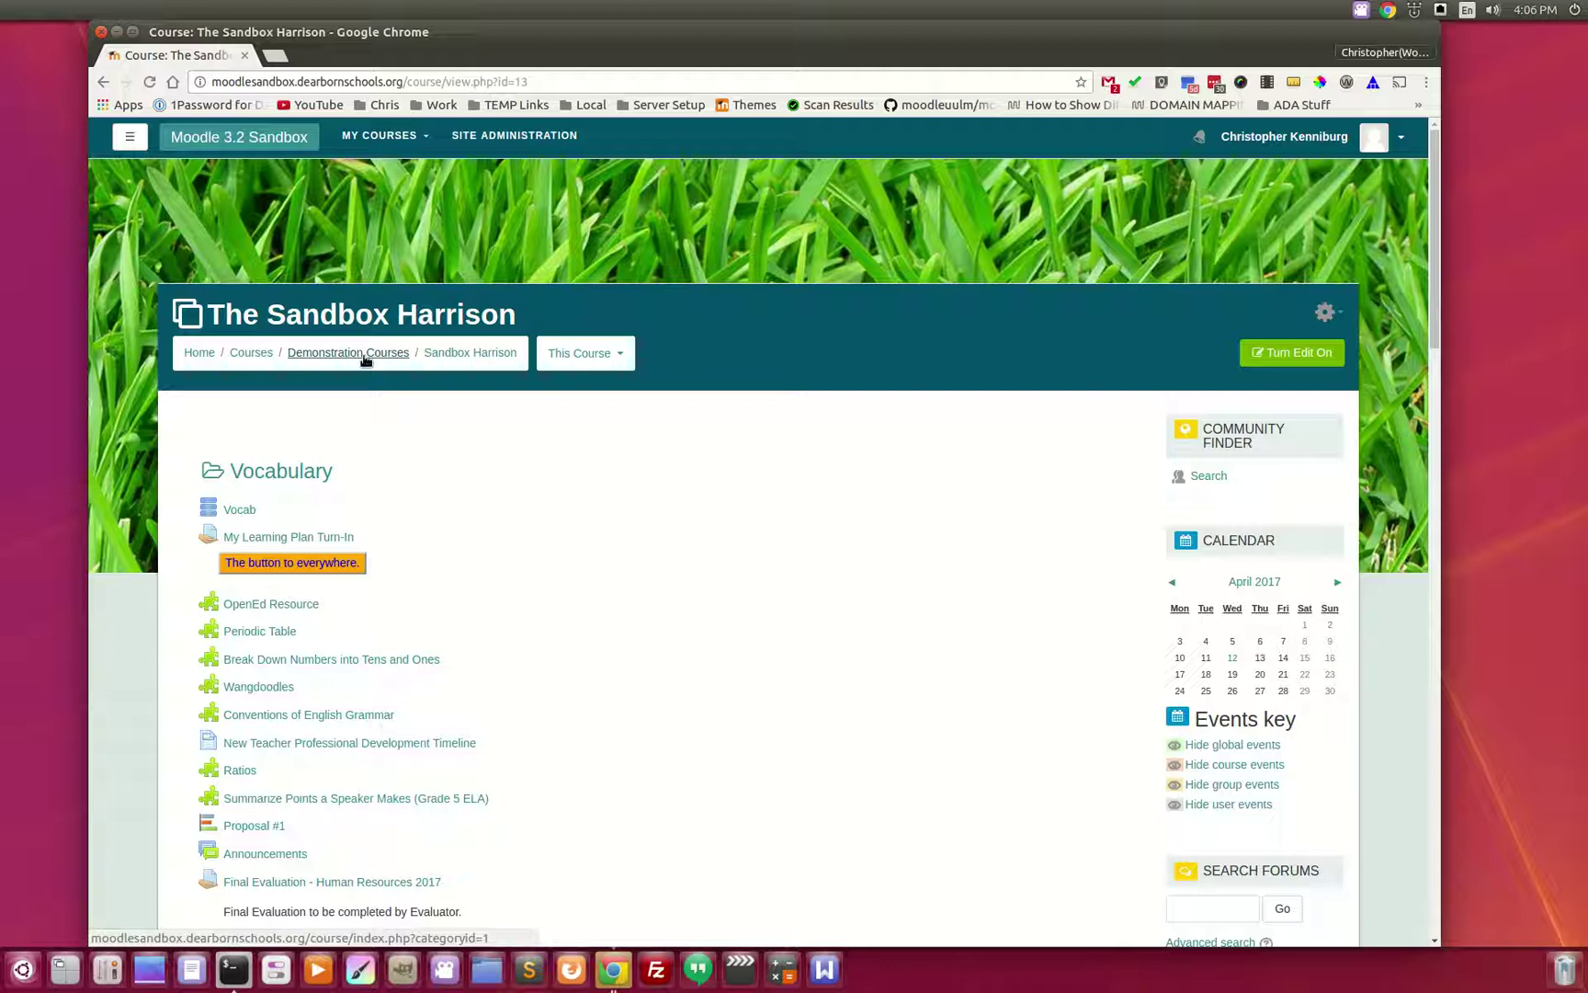
Visit Chris Test Course to see its own header image, then go to Site administration
{"action": "left_click", "coordinate": [366, 355]}
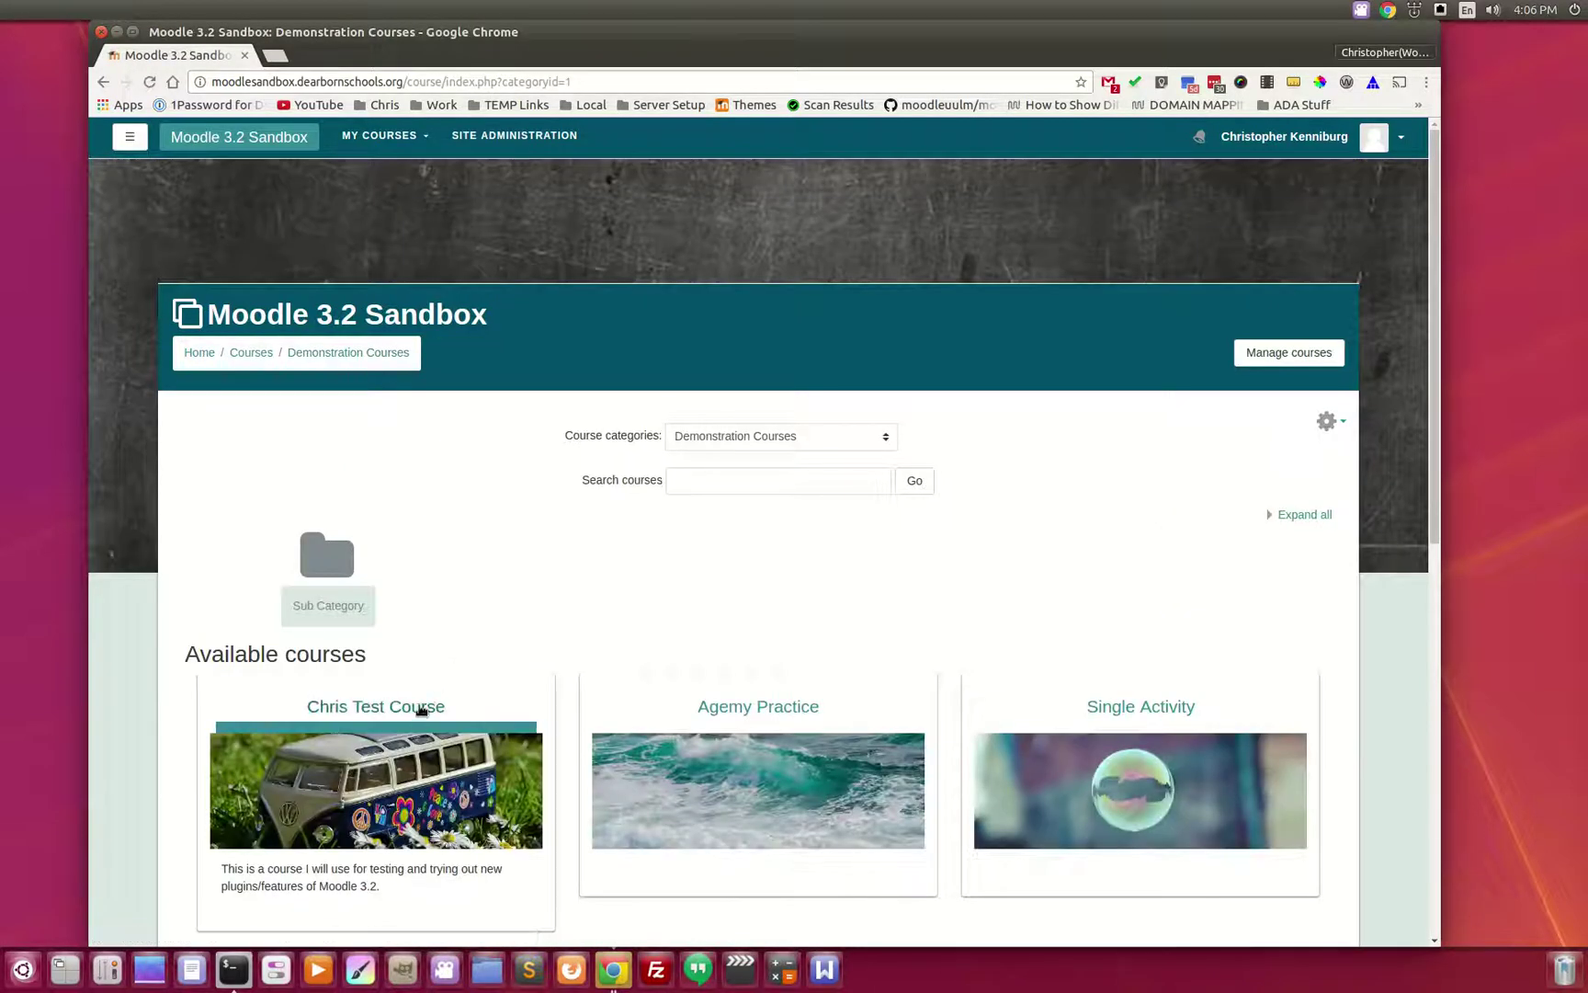
{"action": "left_click", "coordinate": [466, 693]}
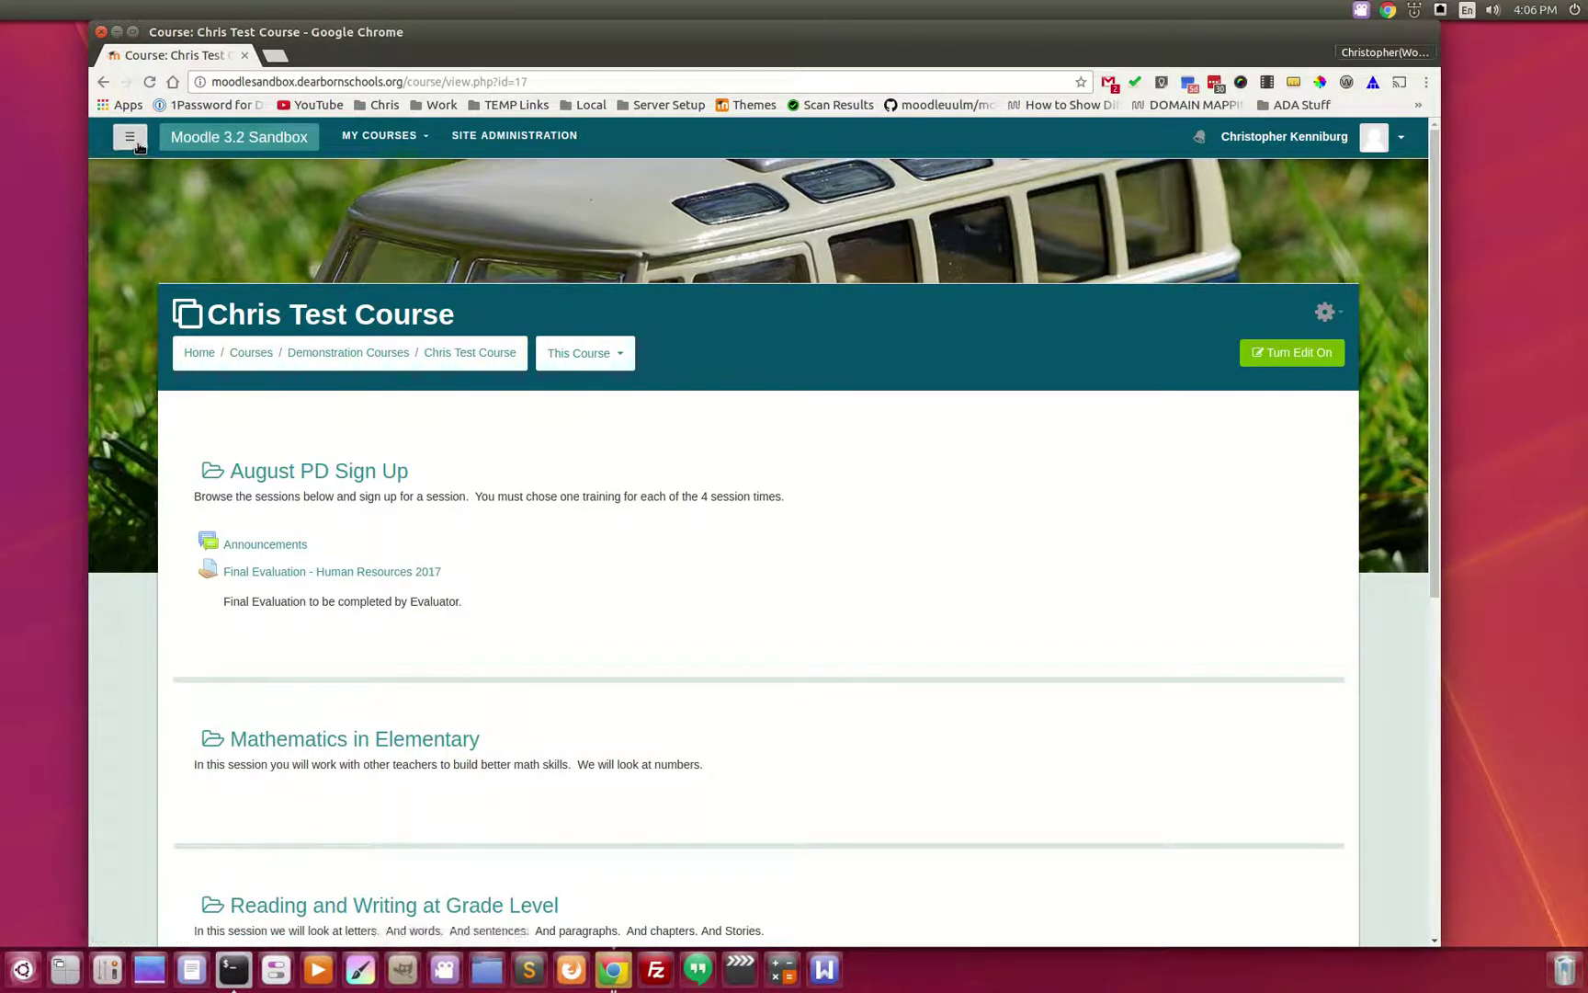
{"action": "left_click", "coordinate": [130, 137]}
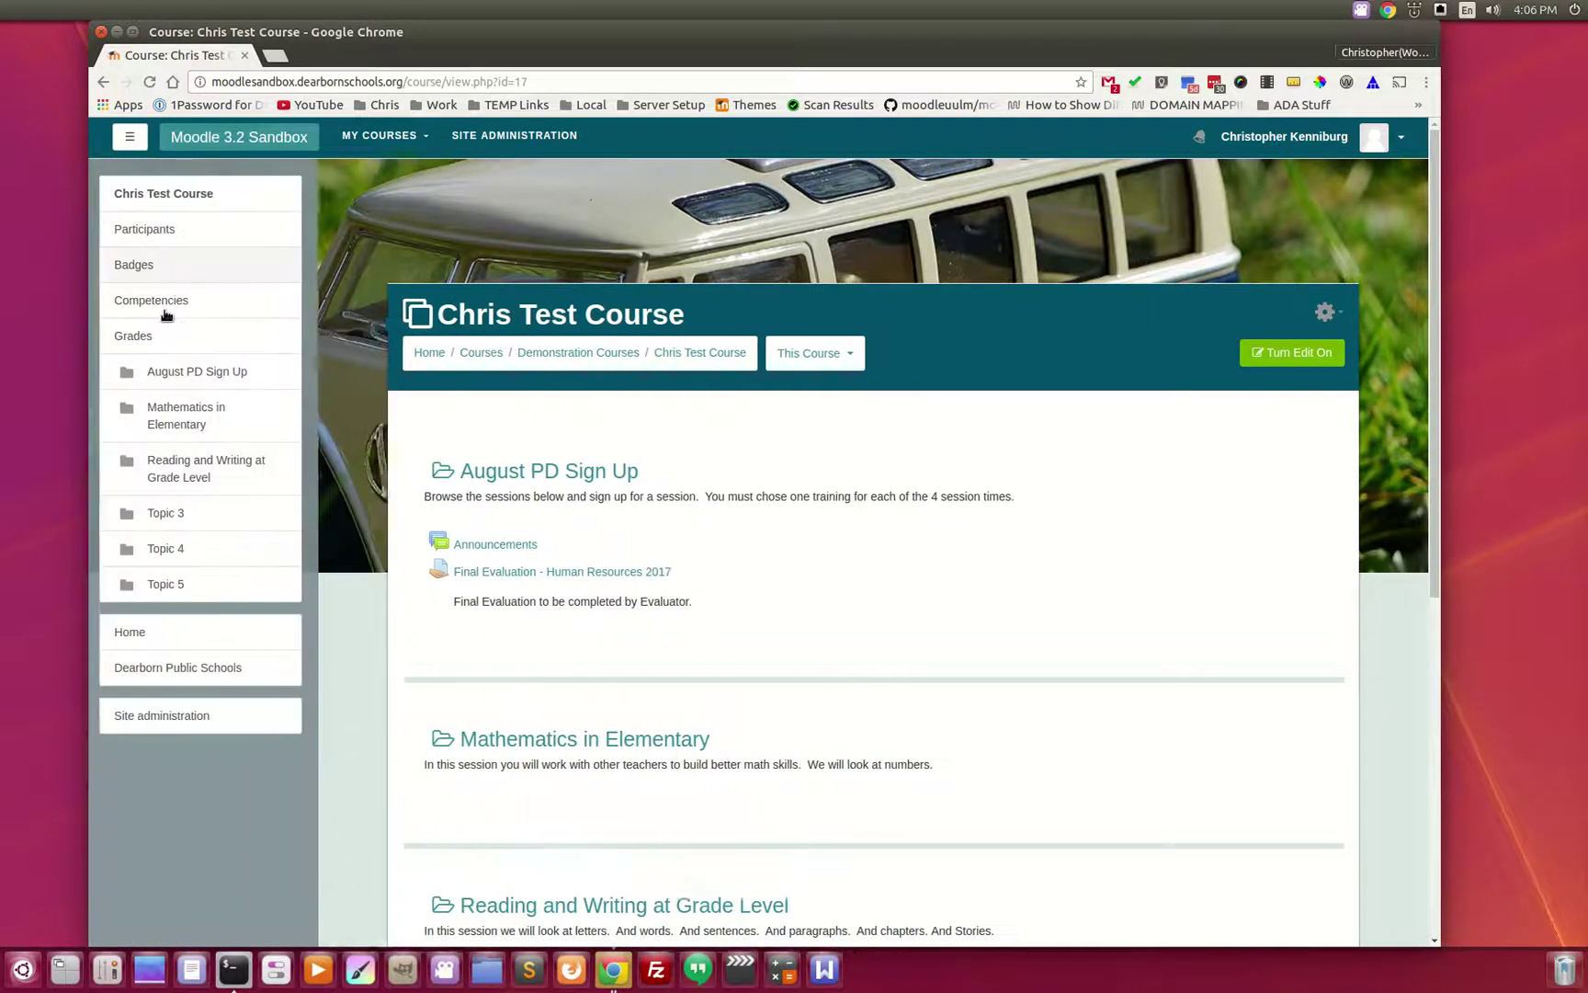
{"action": "left_click", "coordinate": [202, 725]}
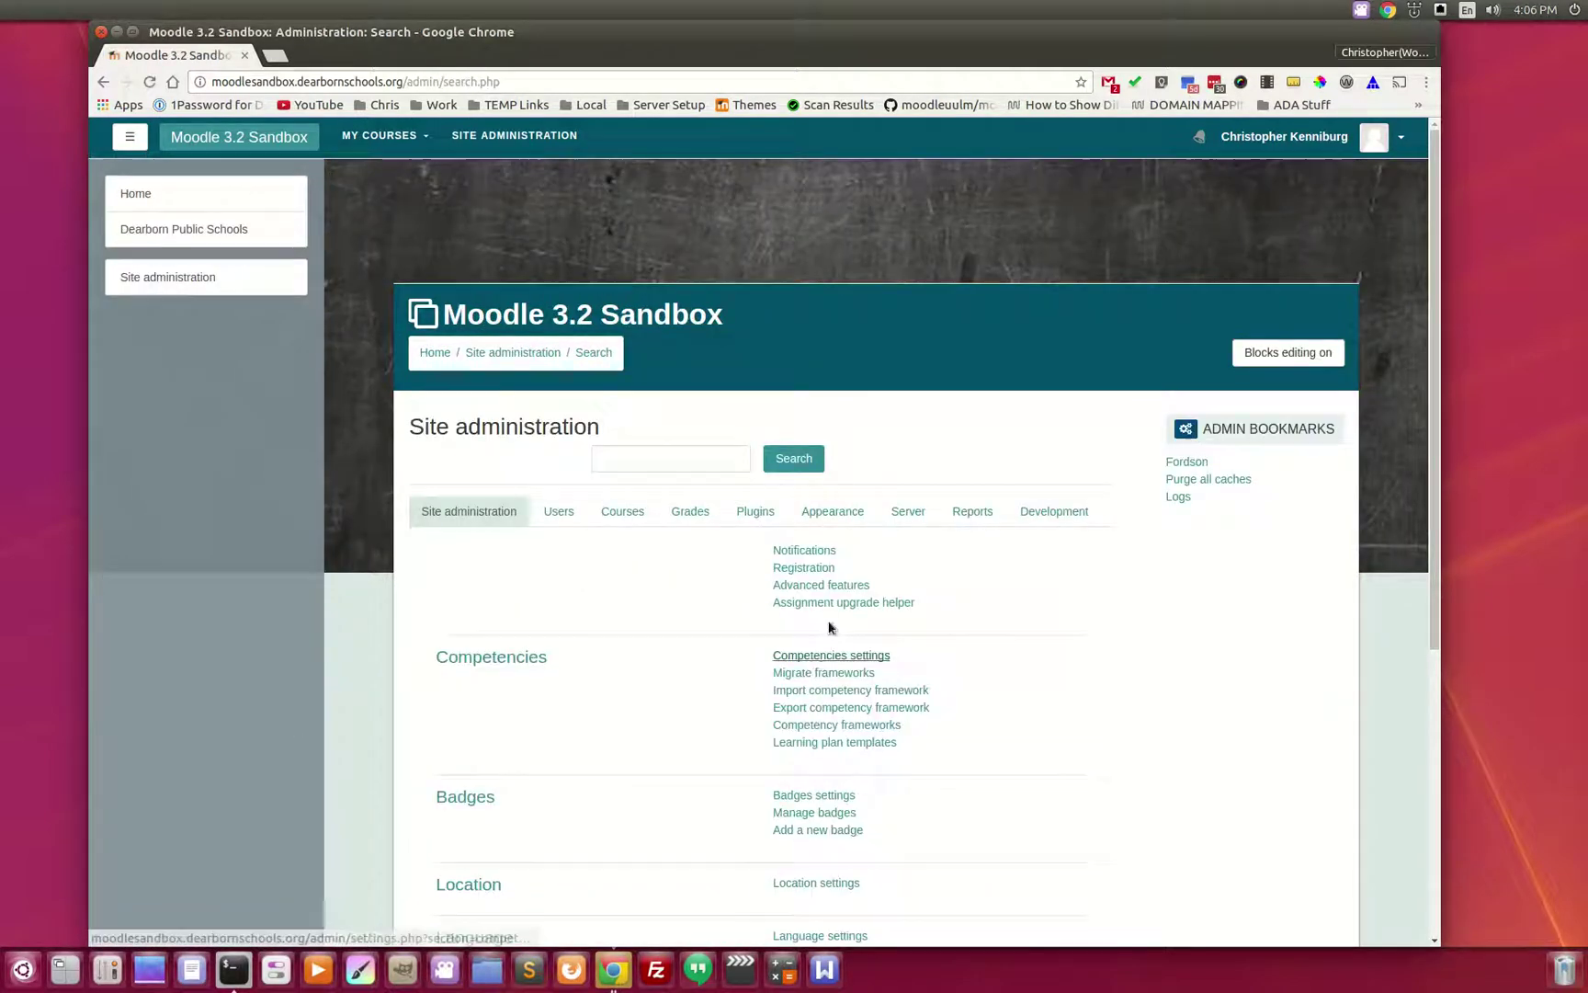
Open the Fordson theme's Custom image settings, keeping the header image height at 500px
{"action": "left_click", "coordinate": [1190, 465]}
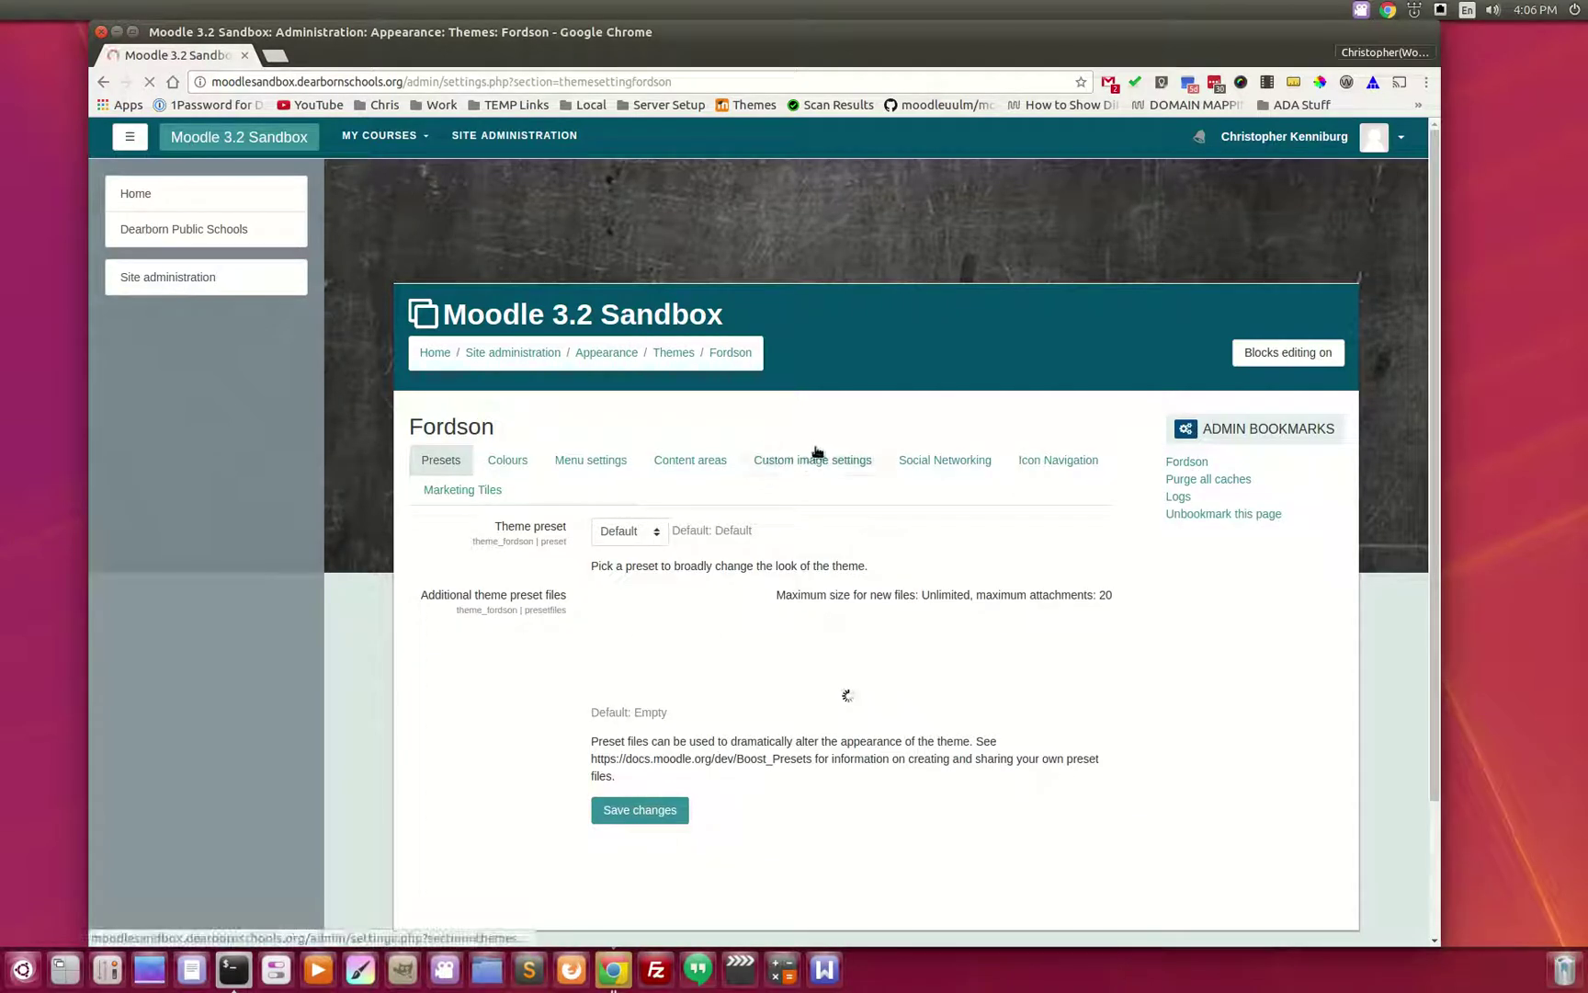
{"action": "left_click", "coordinate": [807, 469]}
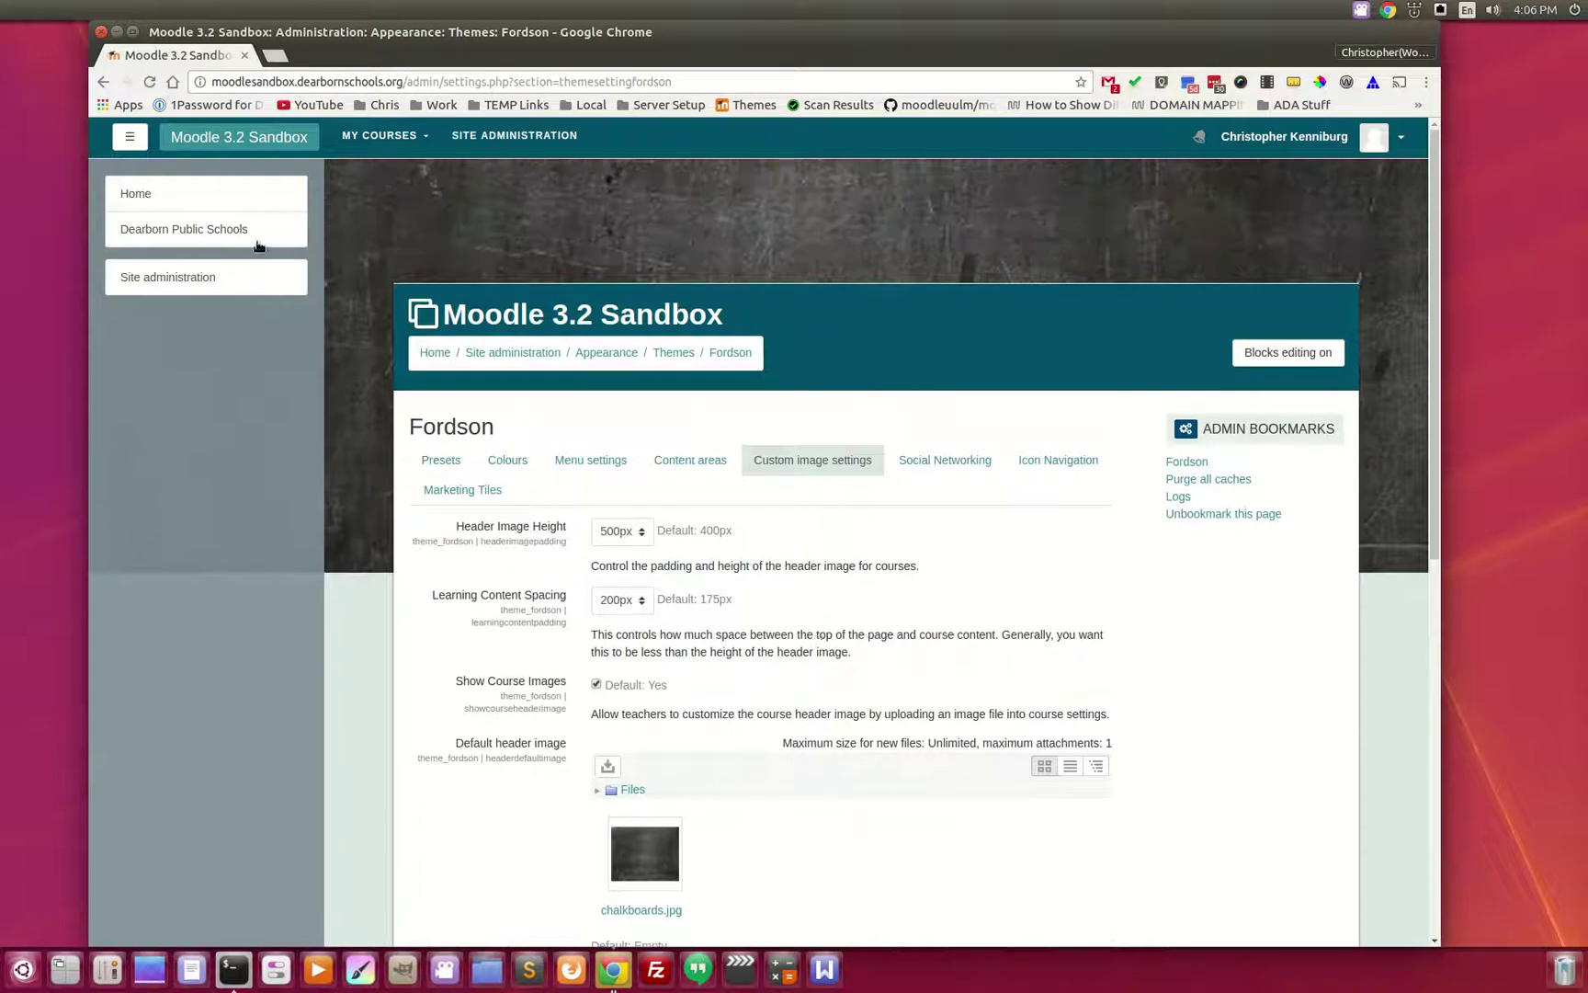
{"action": "left_click", "coordinate": [130, 138]}
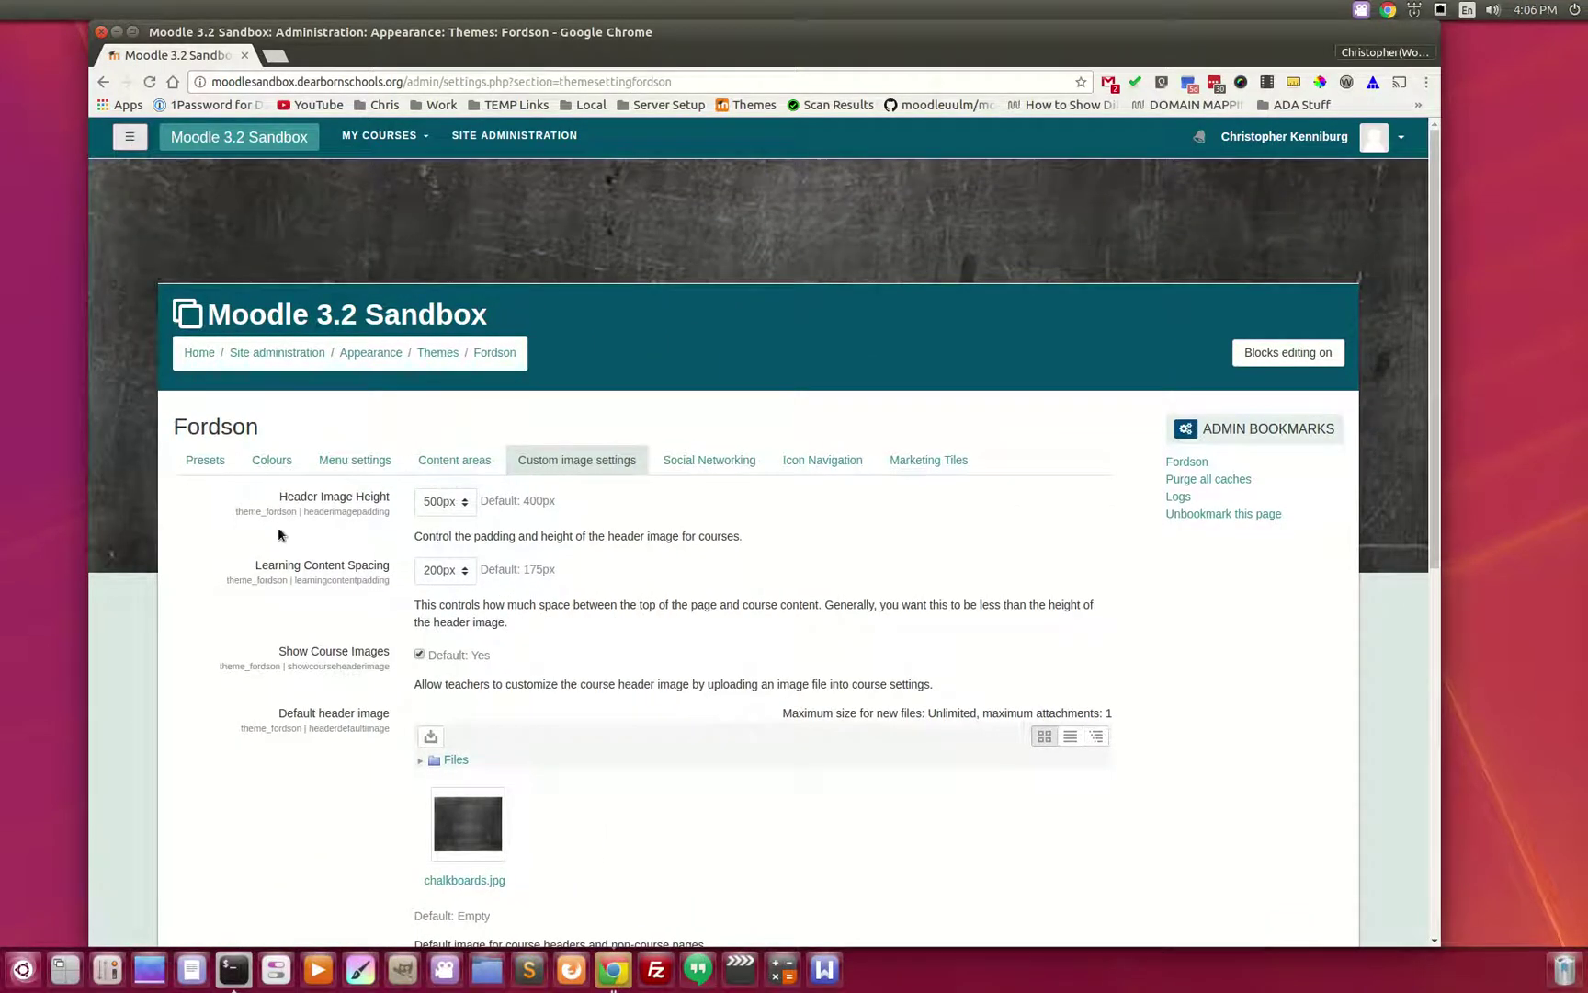
{"action": "left_click", "coordinate": [457, 497]}
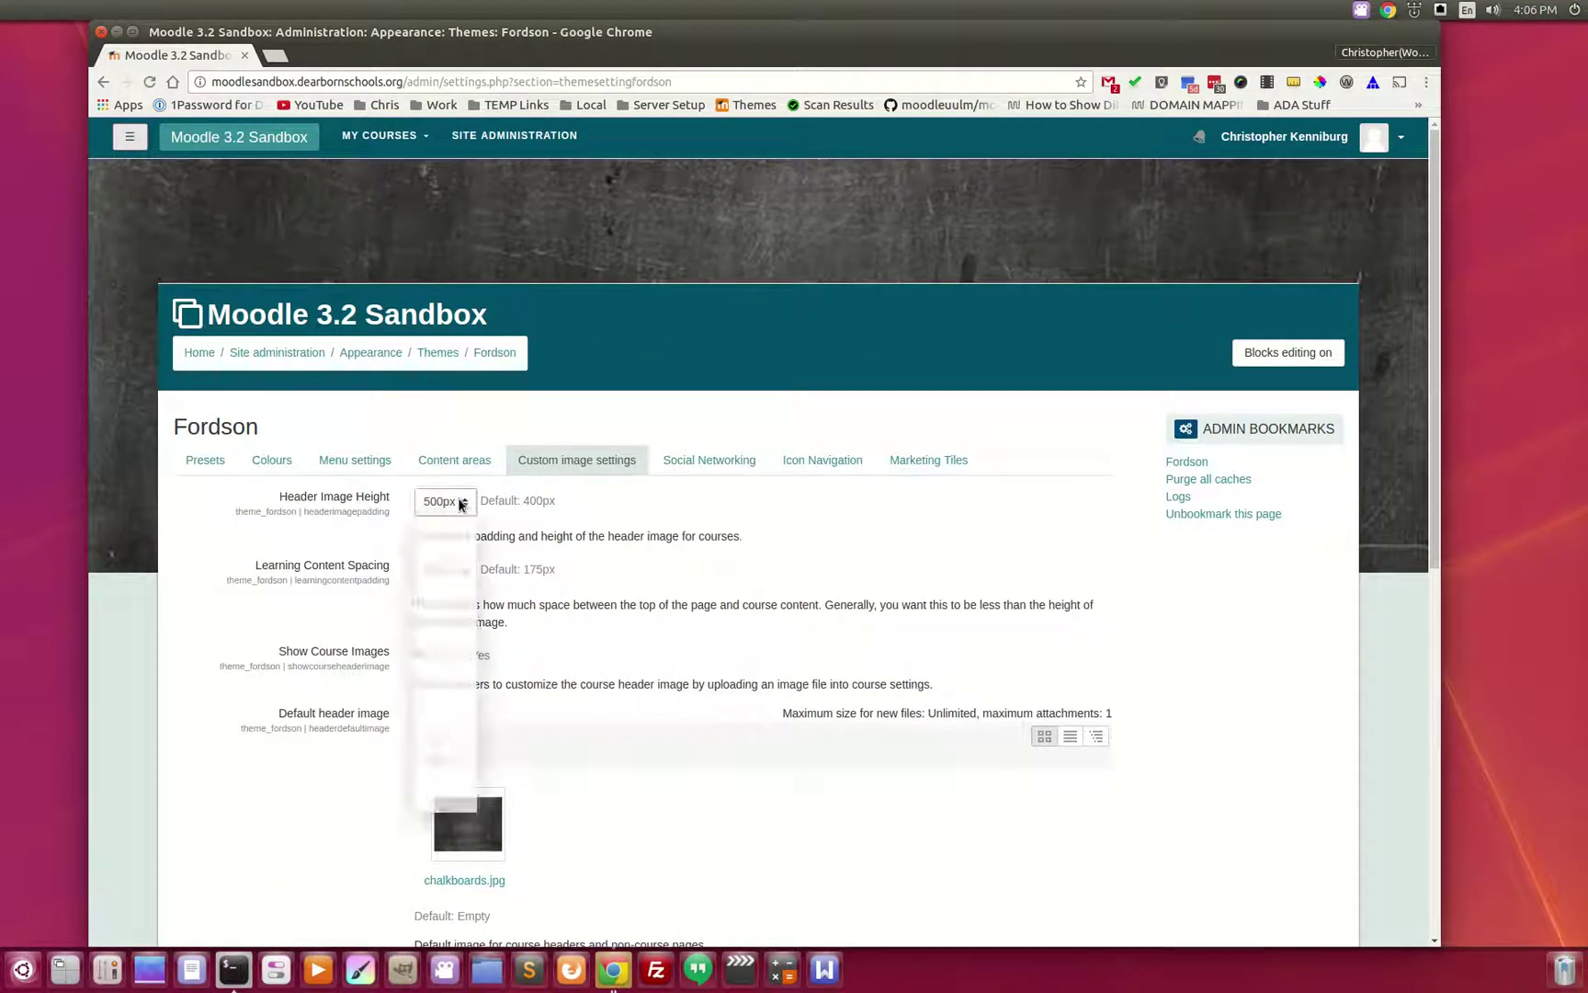
{"action": "left_click", "coordinate": [607, 517]}
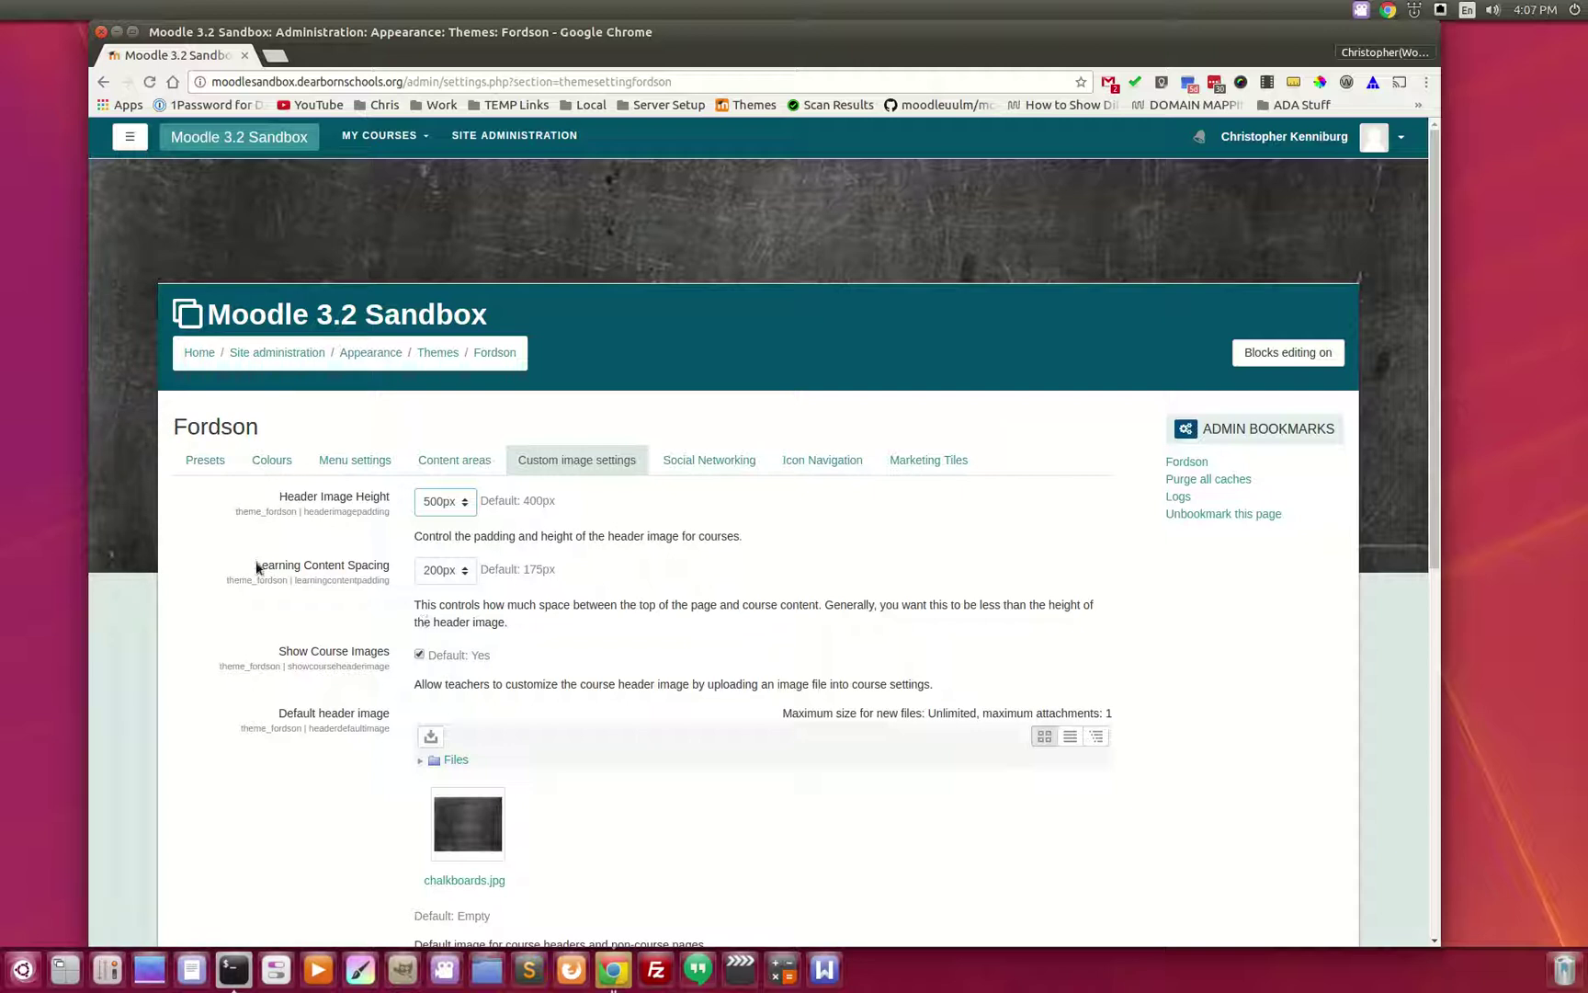
Set Learning Content Spacing to 300px
{"action": "left_click_drag", "start_coordinate": [256, 566], "coordinate": [384, 568]}
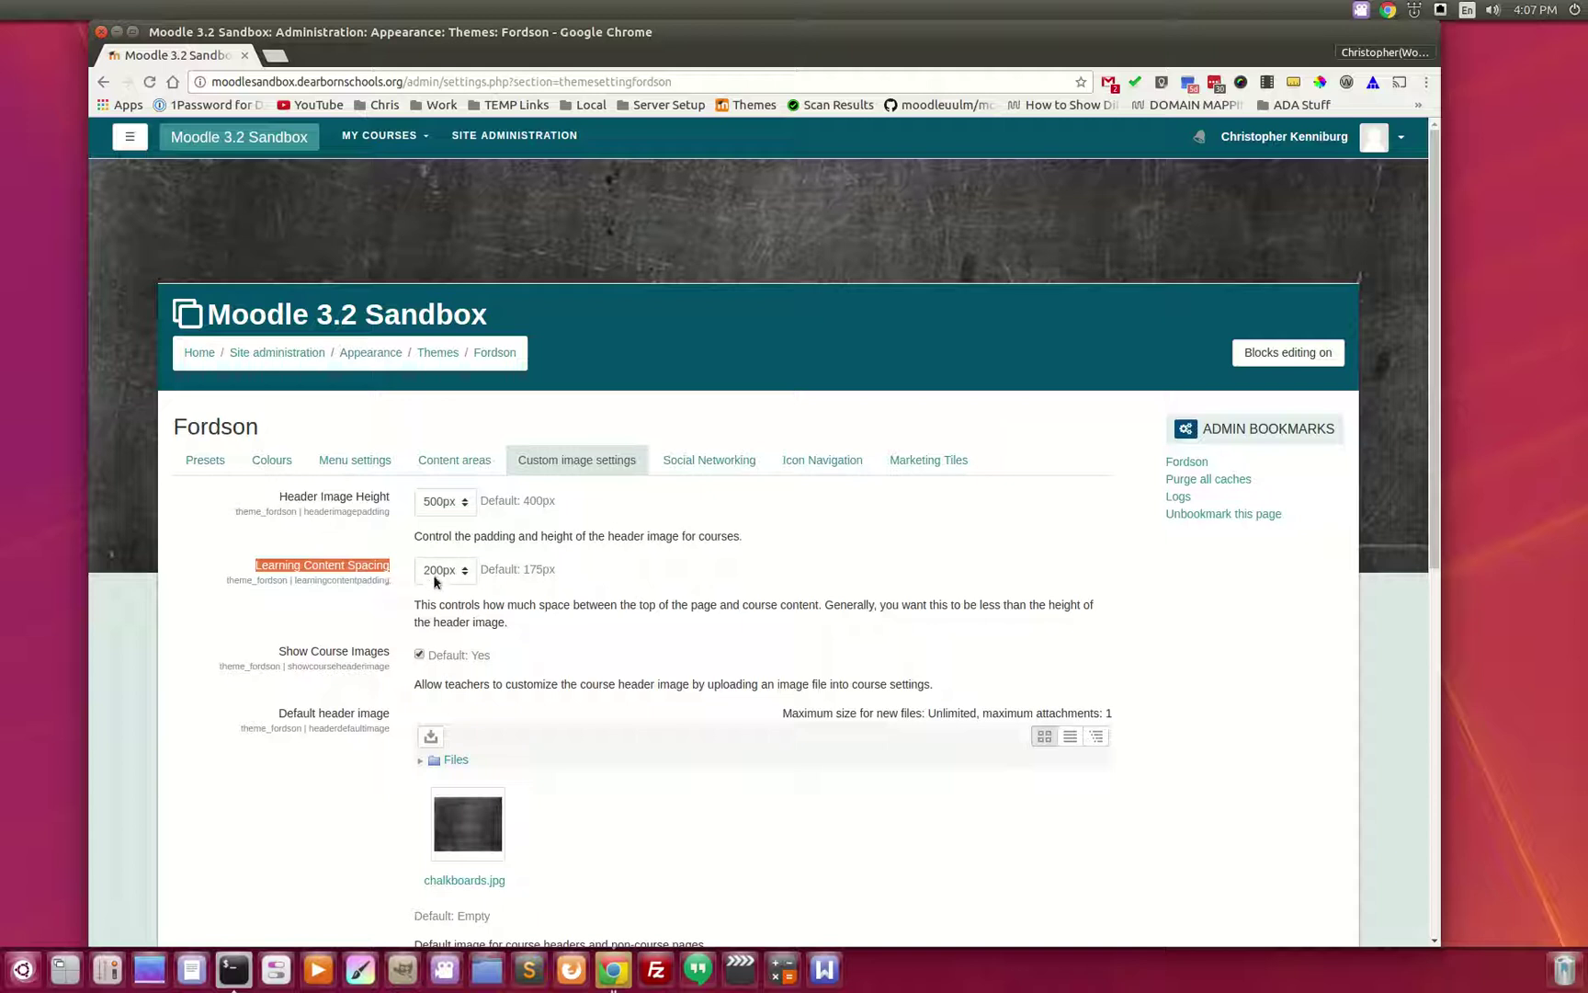
{"action": "left_click", "coordinate": [518, 286]}
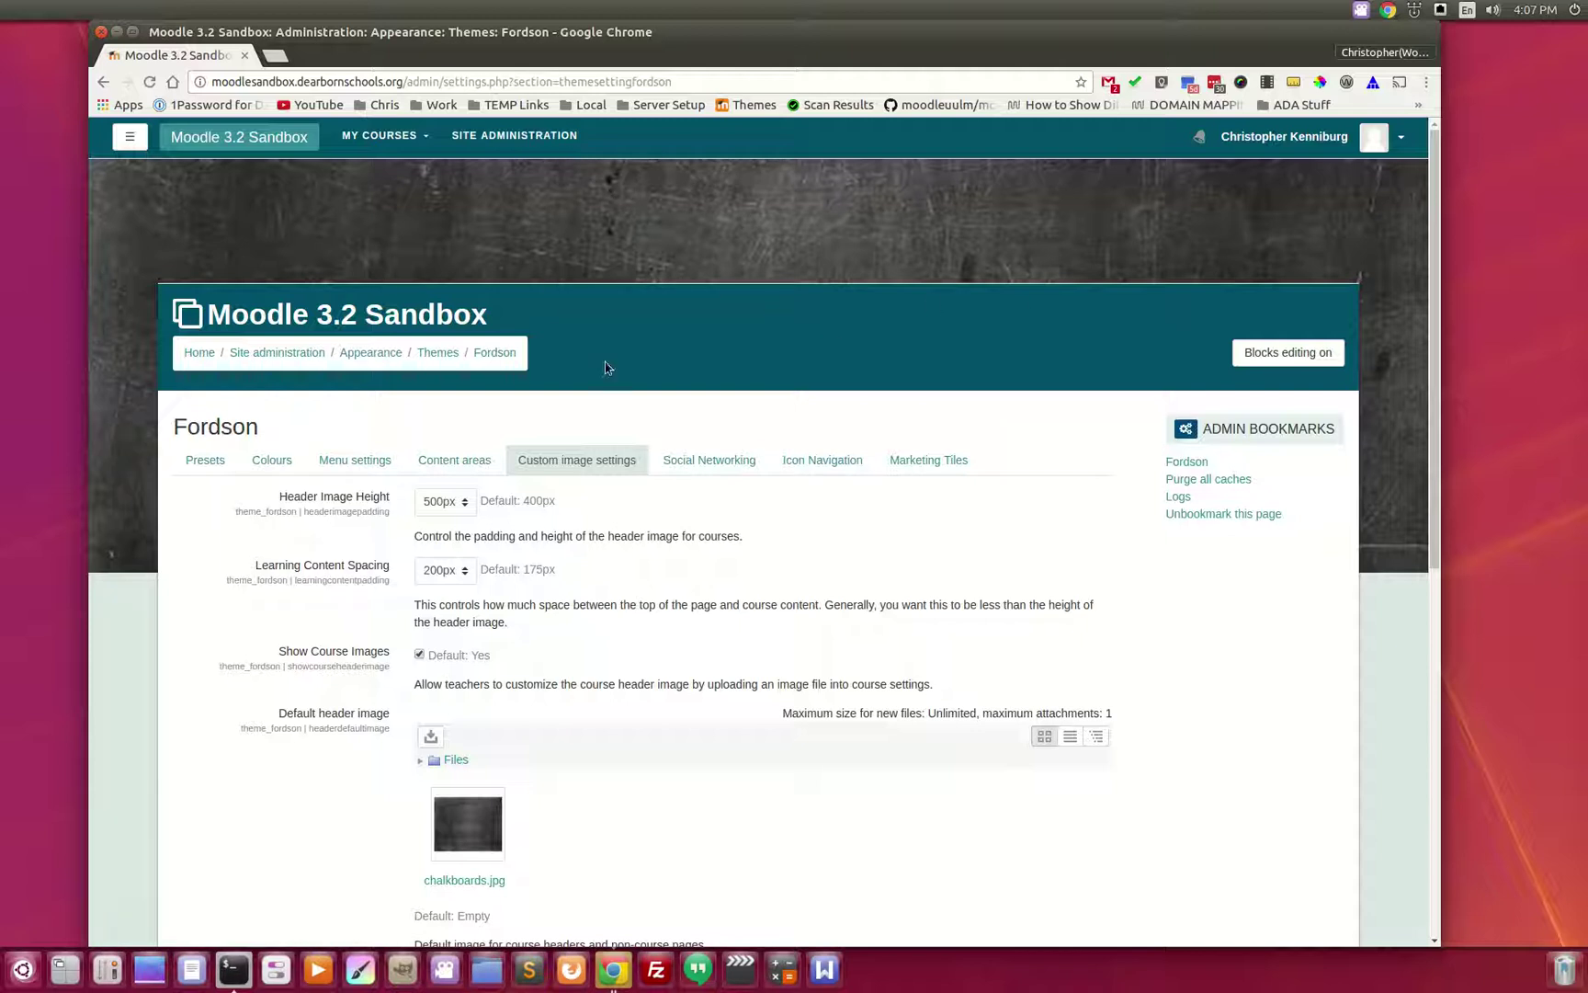
{"action": "left_click", "coordinate": [441, 572]}
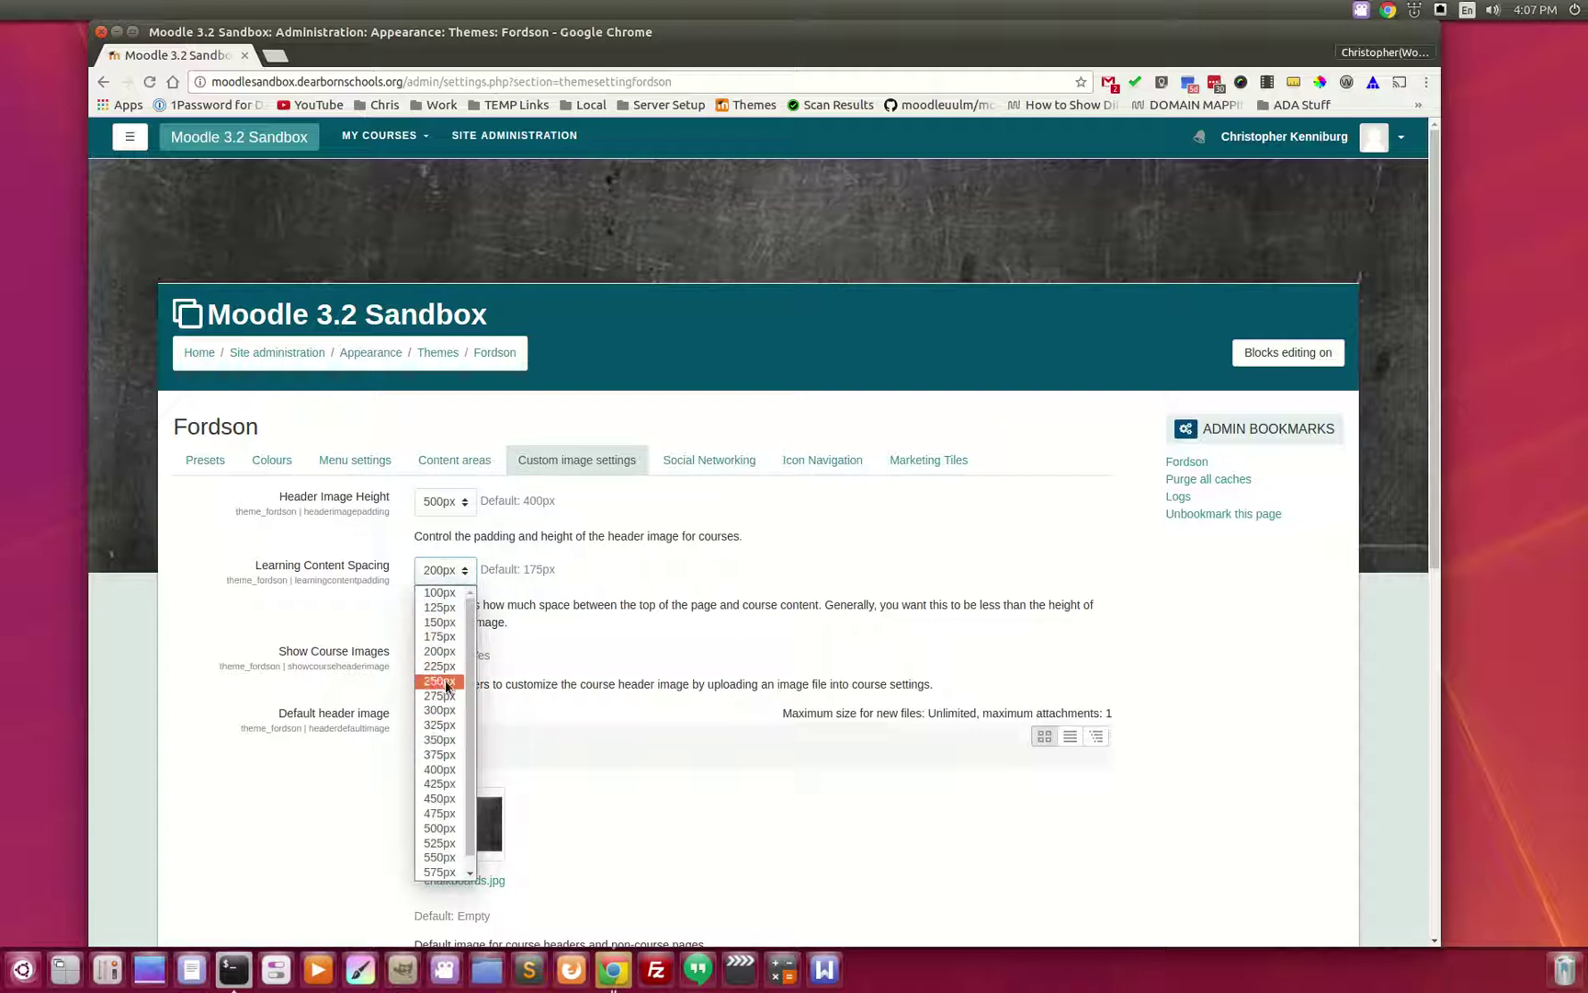
{"action": "left_click", "coordinate": [450, 715]}
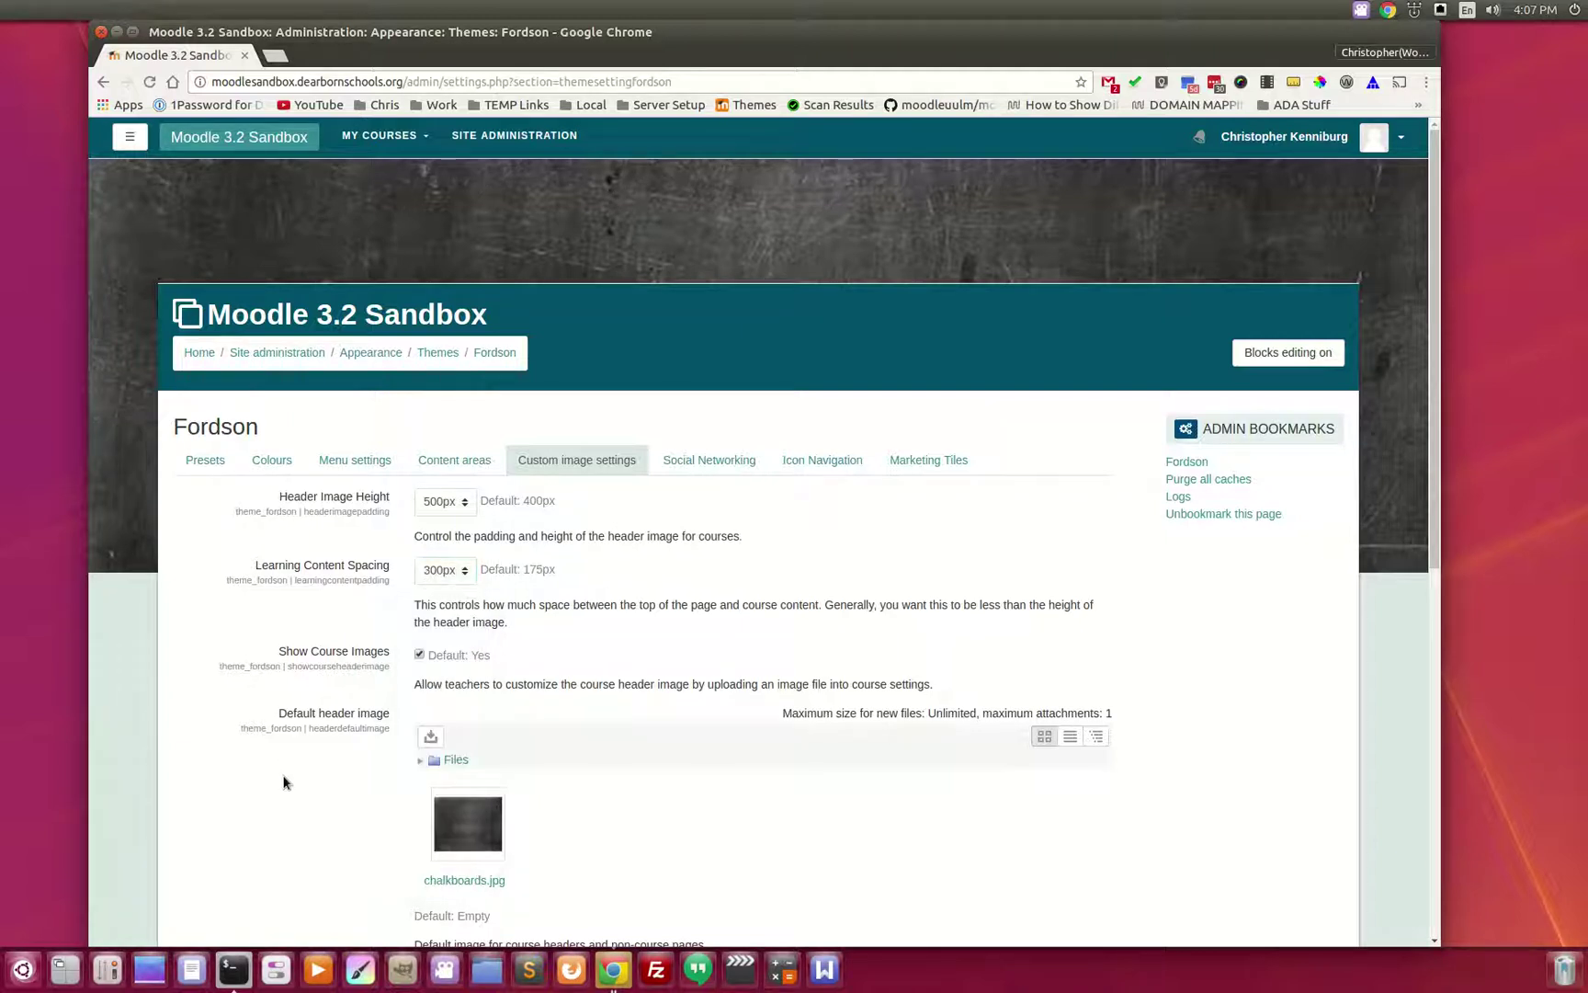
{"action": "scroll", "coordinate": [322, 800], "scroll_direction": "down", "scroll_amount": 5}
{"action": "scroll", "coordinate": [343, 820], "scroll_direction": "down", "scroll_amount": 3}
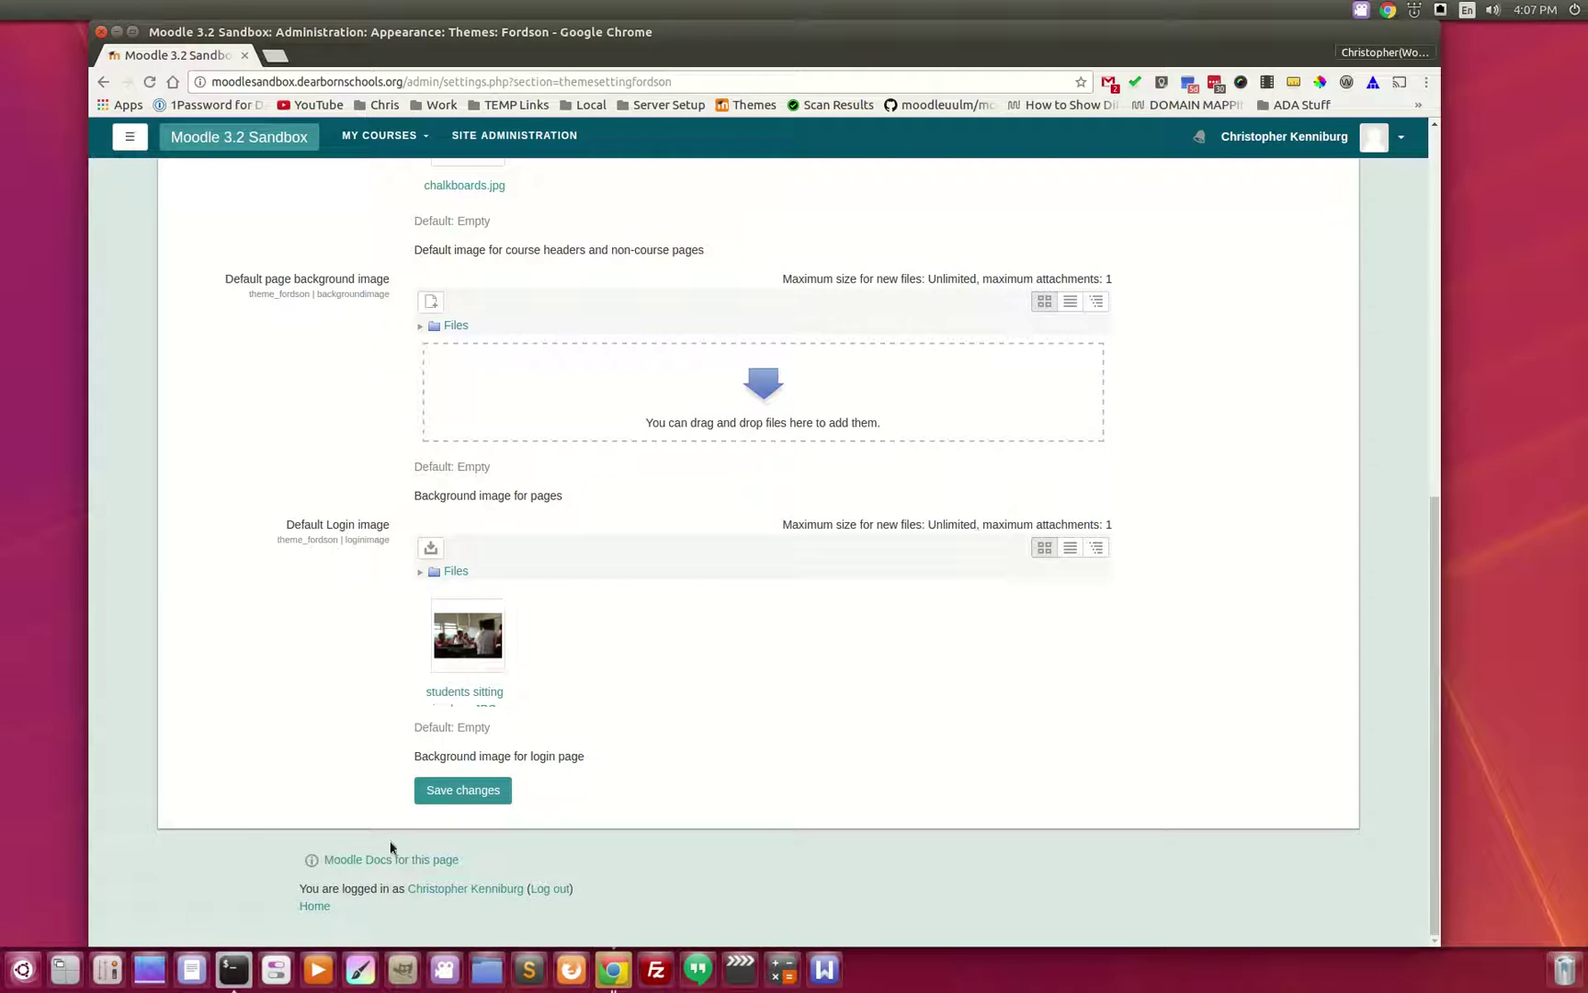
Save the 300px spacing, then change Learning Content Spacing to 175px in Custom image settings
{"action": "left_click", "coordinate": [446, 797]}
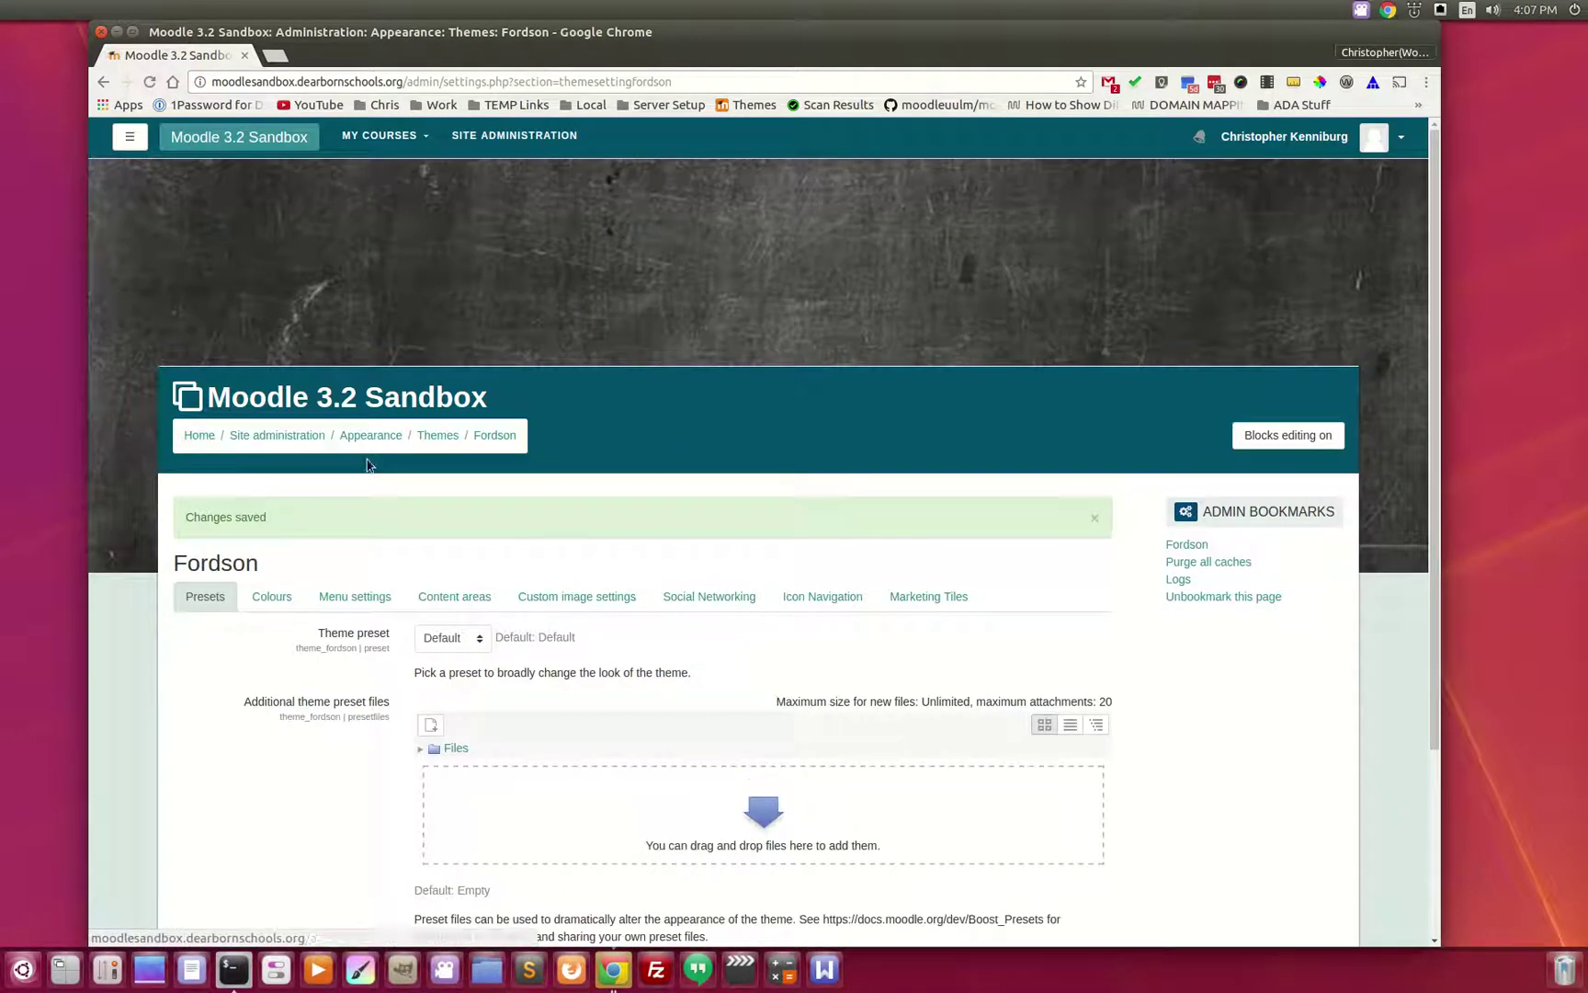
{"action": "left_click", "coordinate": [580, 593]}
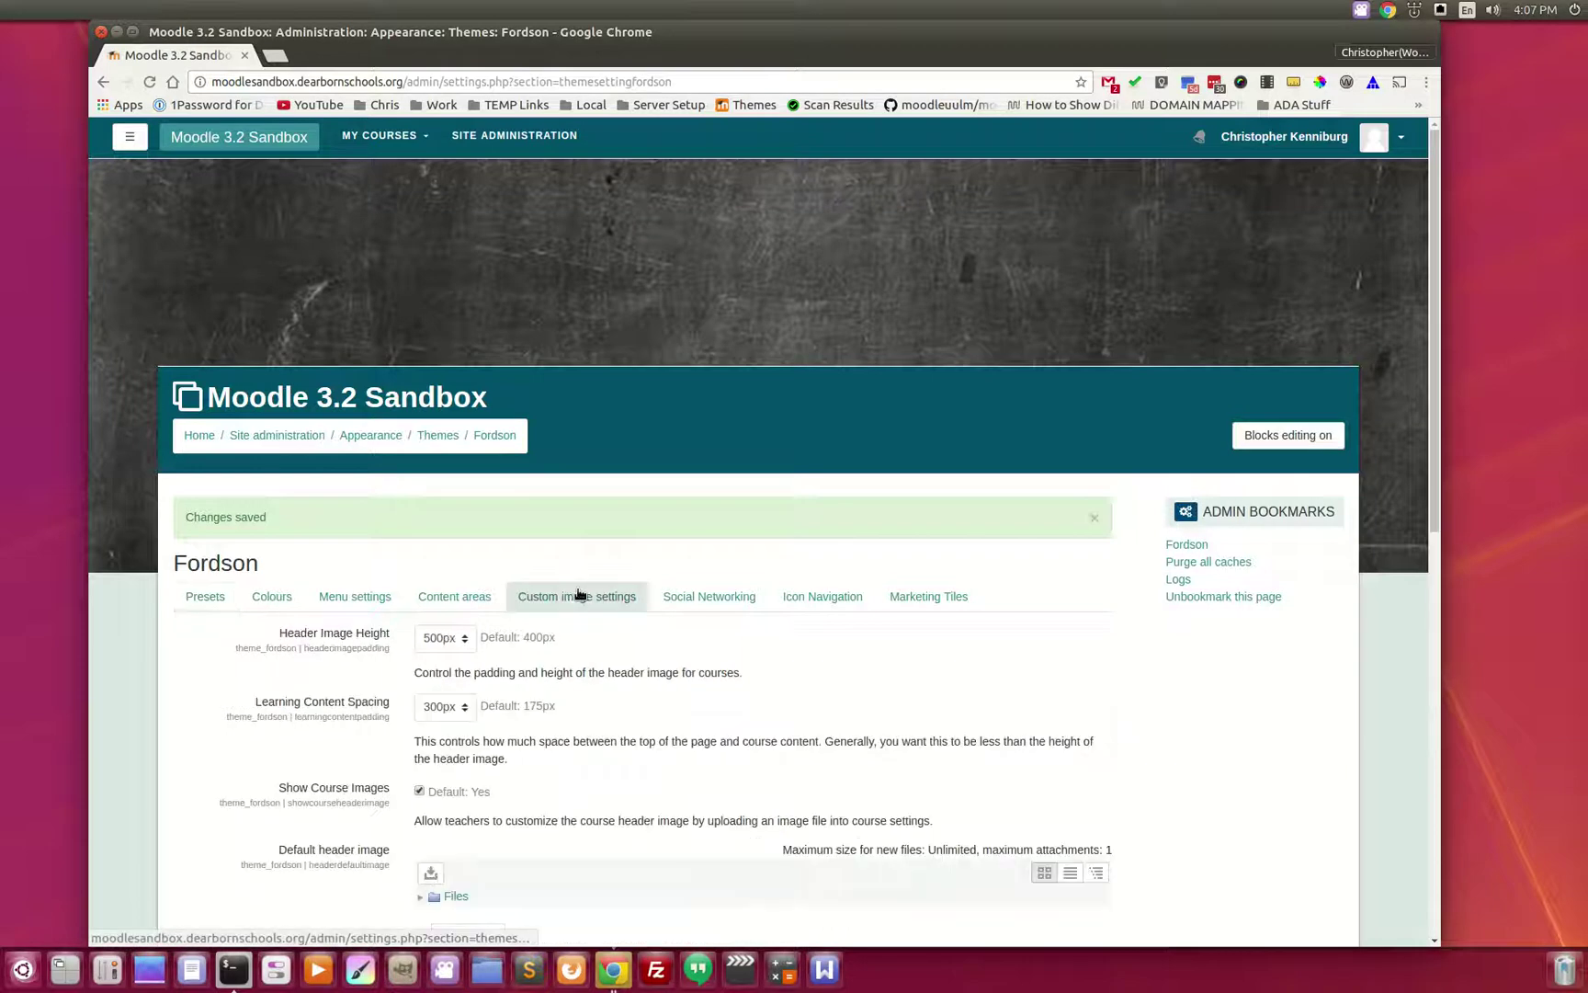
{"action": "left_click", "coordinate": [459, 714]}
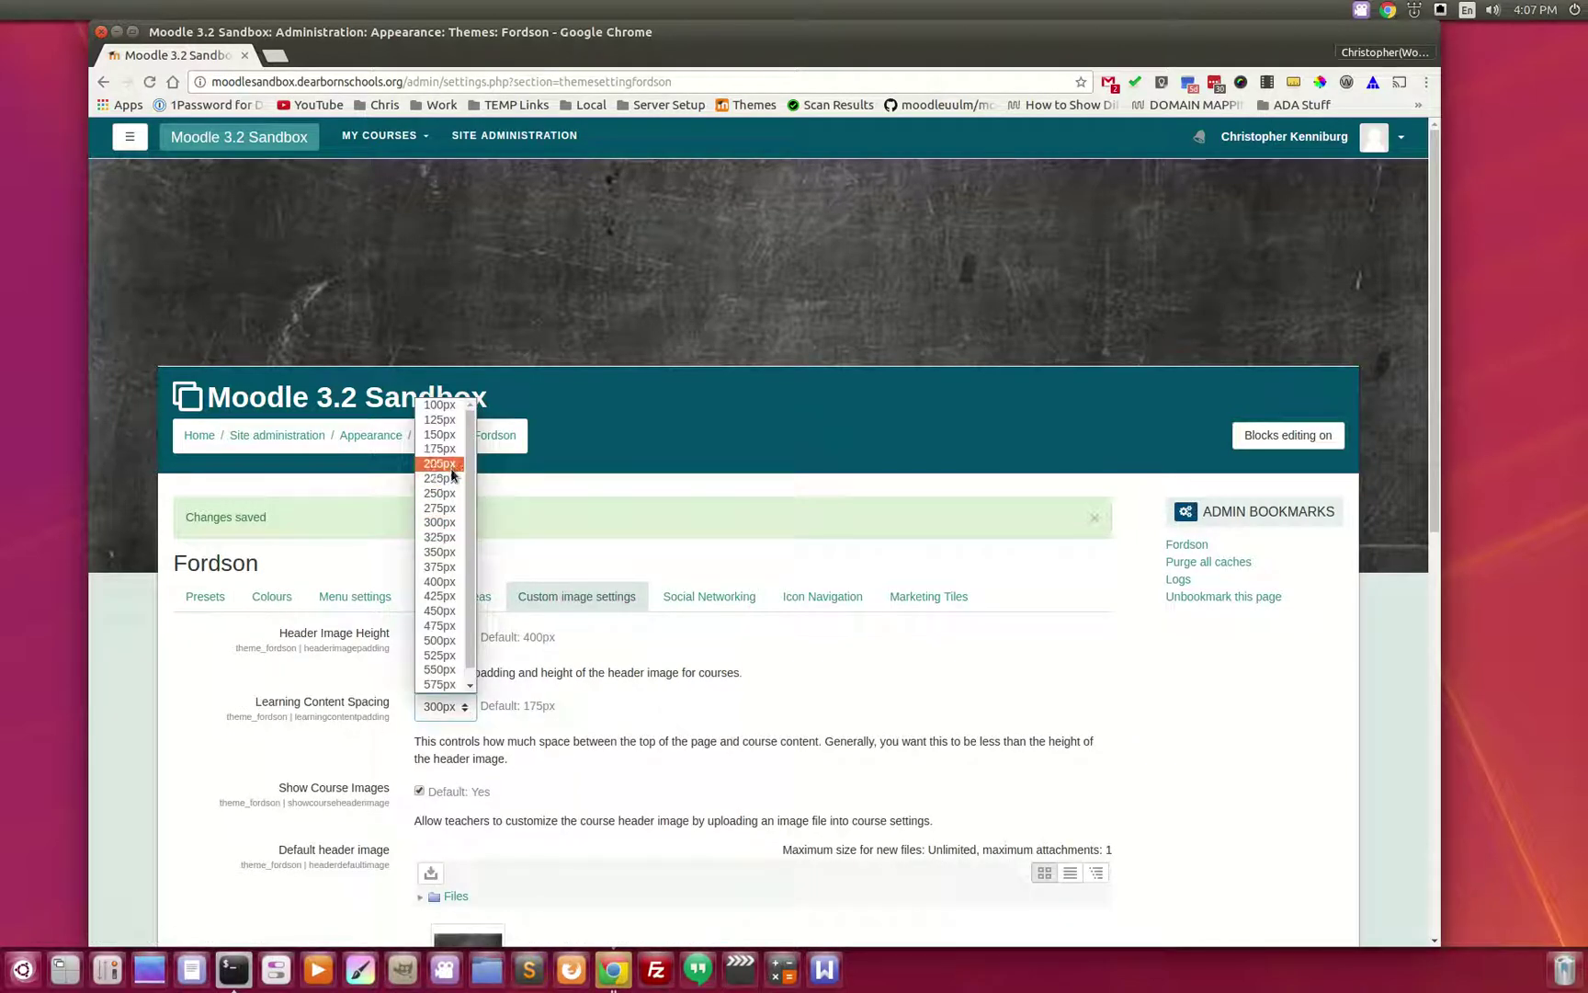
{"action": "left_click", "coordinate": [451, 450]}
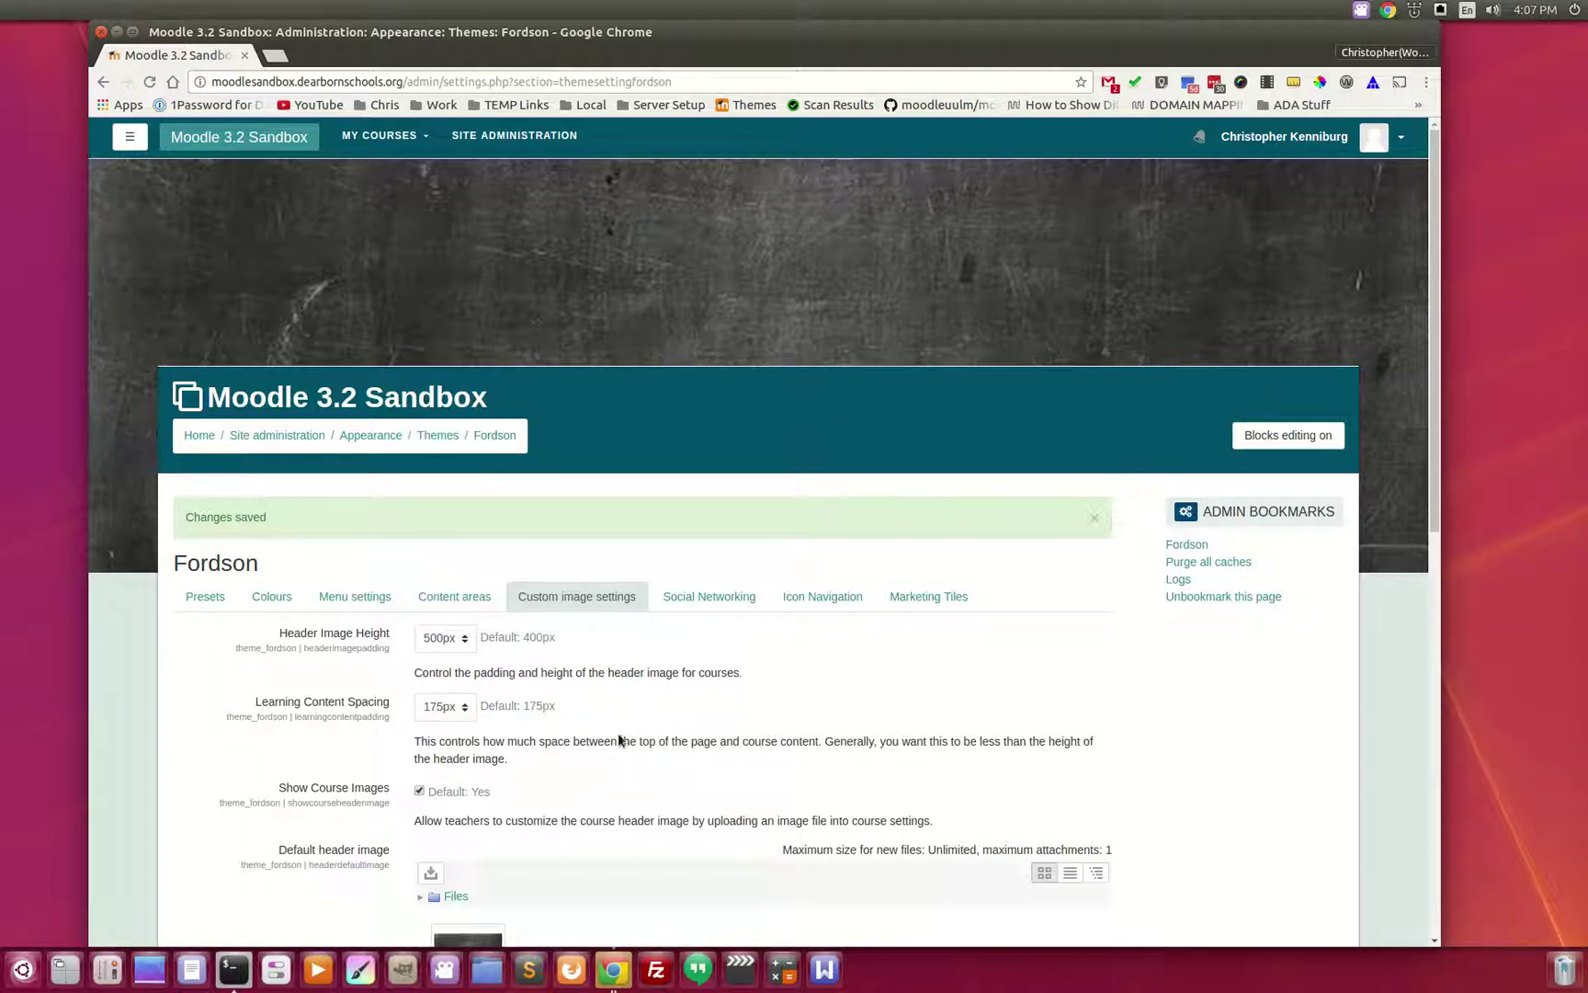
{"action": "scroll", "coordinate": [611, 730], "scroll_direction": "down", "scroll_amount": 3}
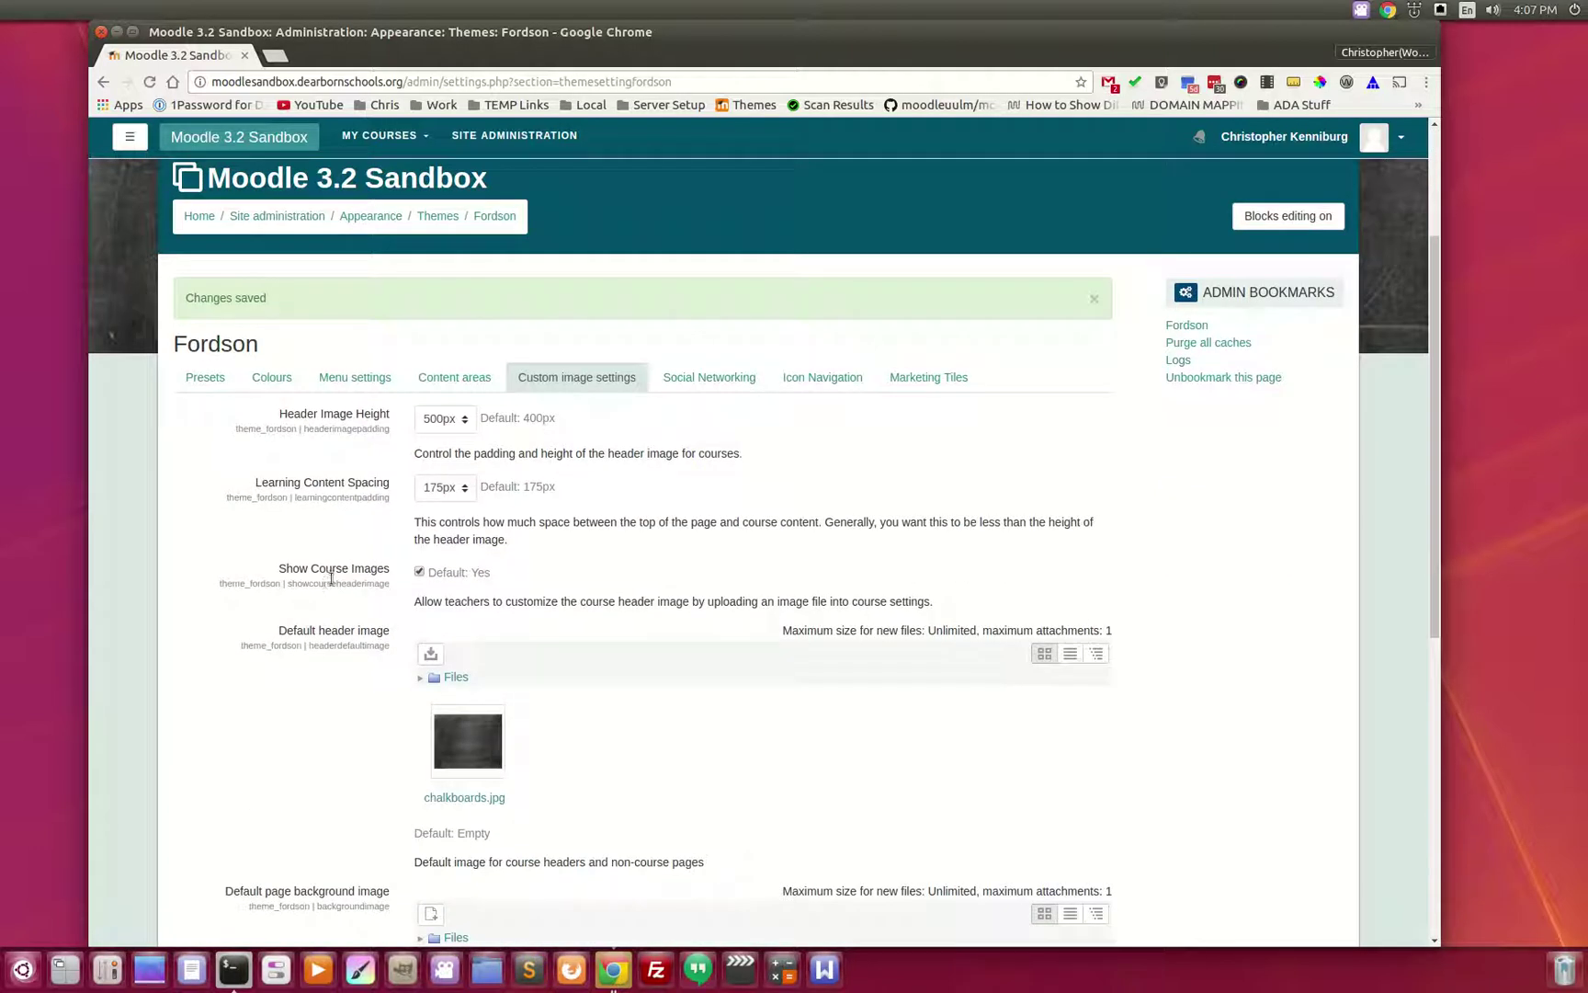
Delete chalkboards.jpg from the Fordson Default header image field
{"action": "left_click_drag", "start_coordinate": [277, 568], "coordinate": [401, 562]}
{"action": "left_click", "coordinate": [419, 571]}
{"action": "left_click", "coordinate": [420, 571]}
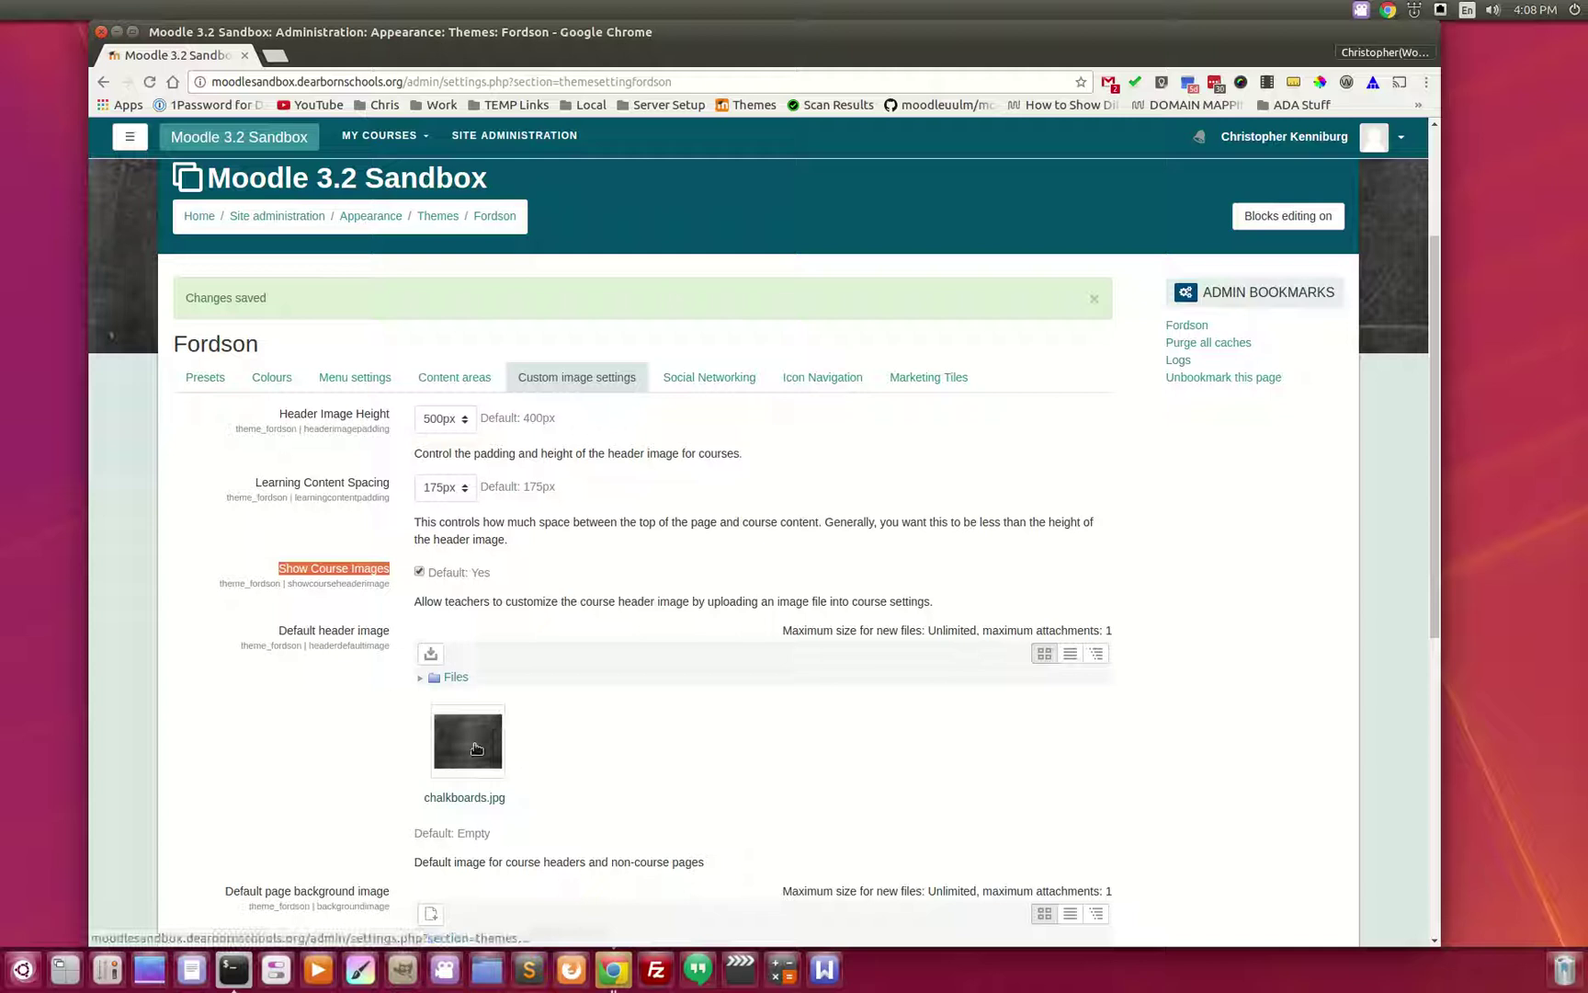
{"action": "left_click_drag", "start_coordinate": [475, 749], "coordinate": [345, 649]}
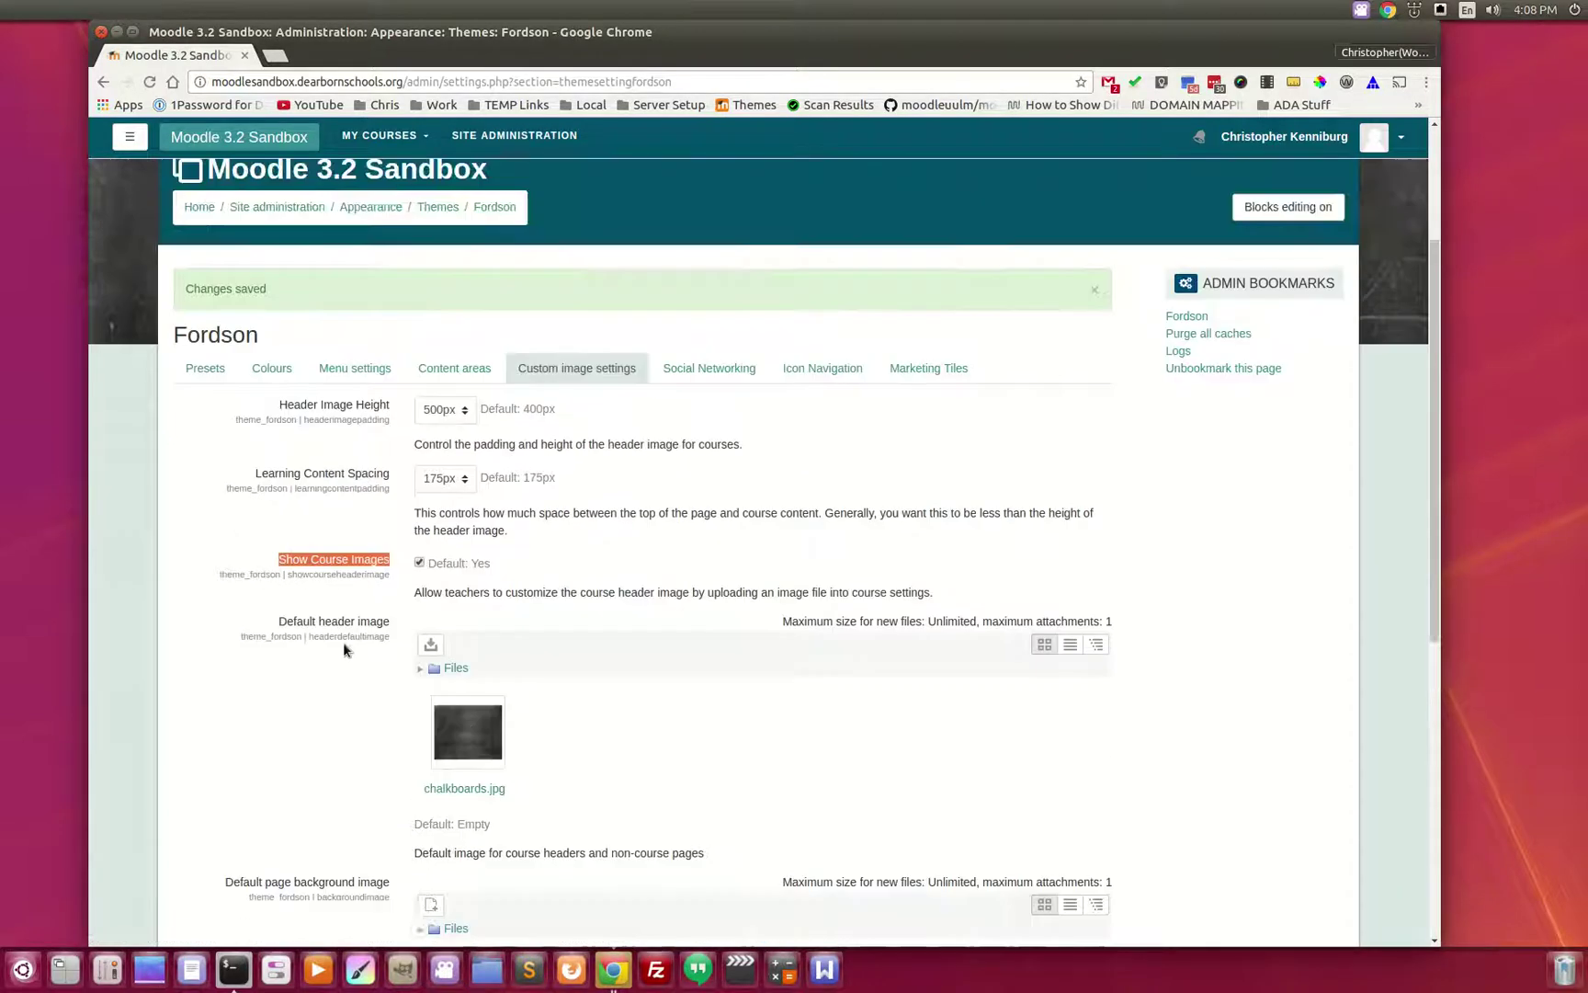
{"action": "scroll", "coordinate": [160, 201], "scroll_direction": "up", "scroll_amount": 3}
{"action": "scroll", "coordinate": [367, 795], "scroll_direction": "down", "scroll_amount": 4}
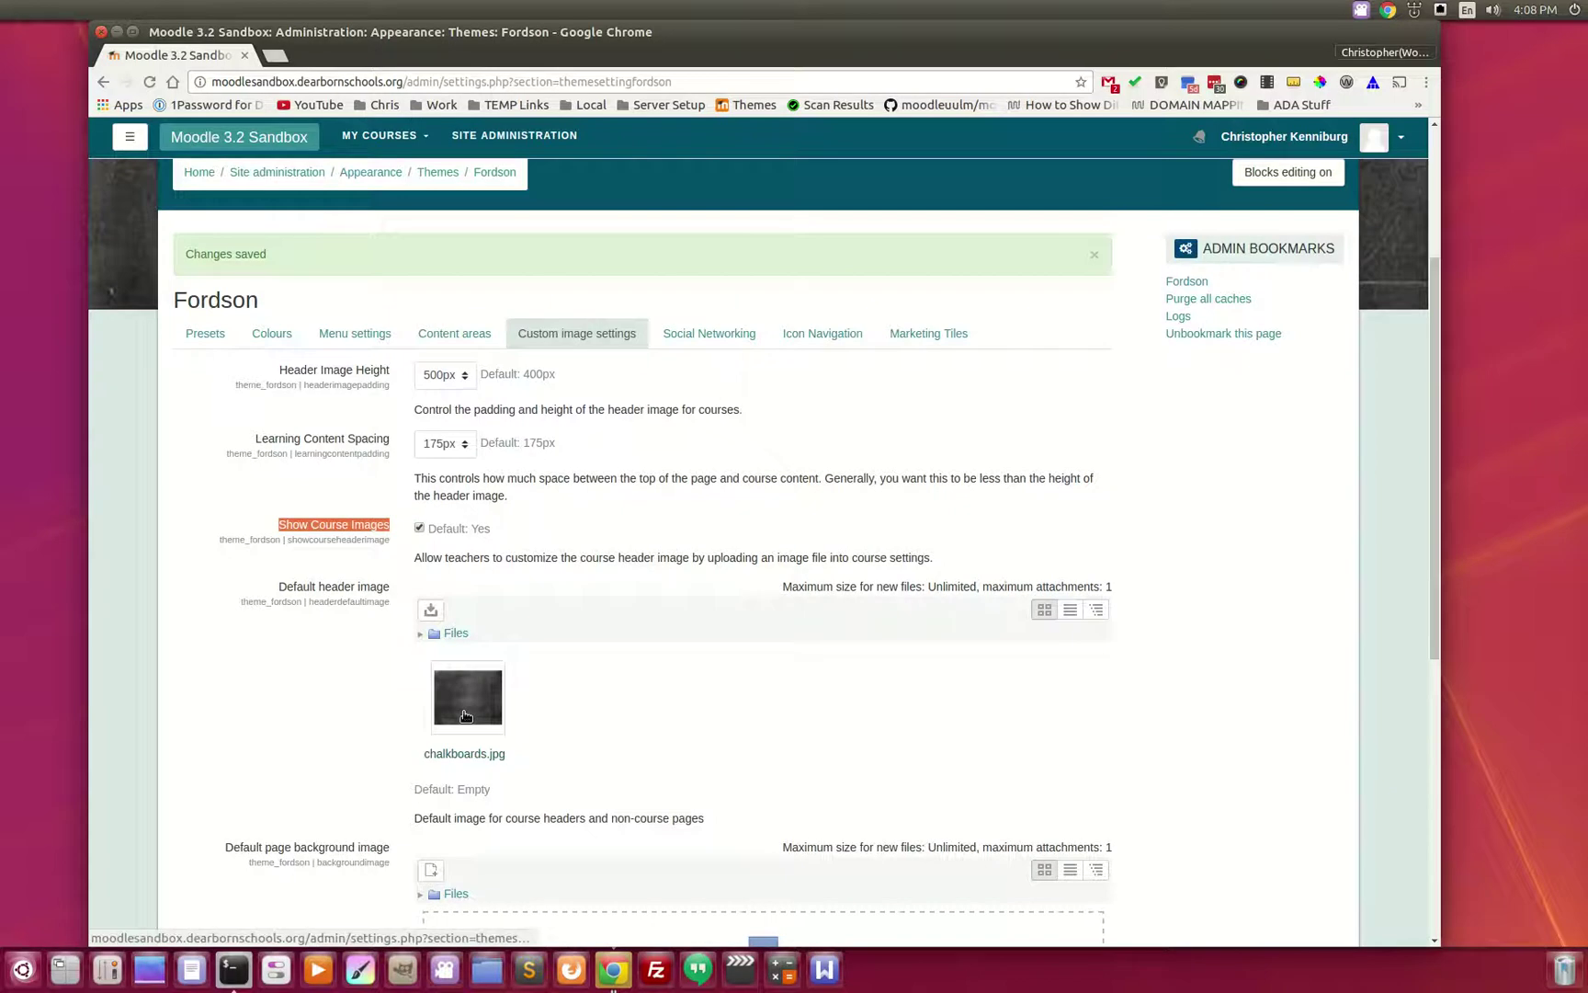
{"action": "left_click", "coordinate": [465, 716]}
{"action": "left_click", "coordinate": [688, 392]}
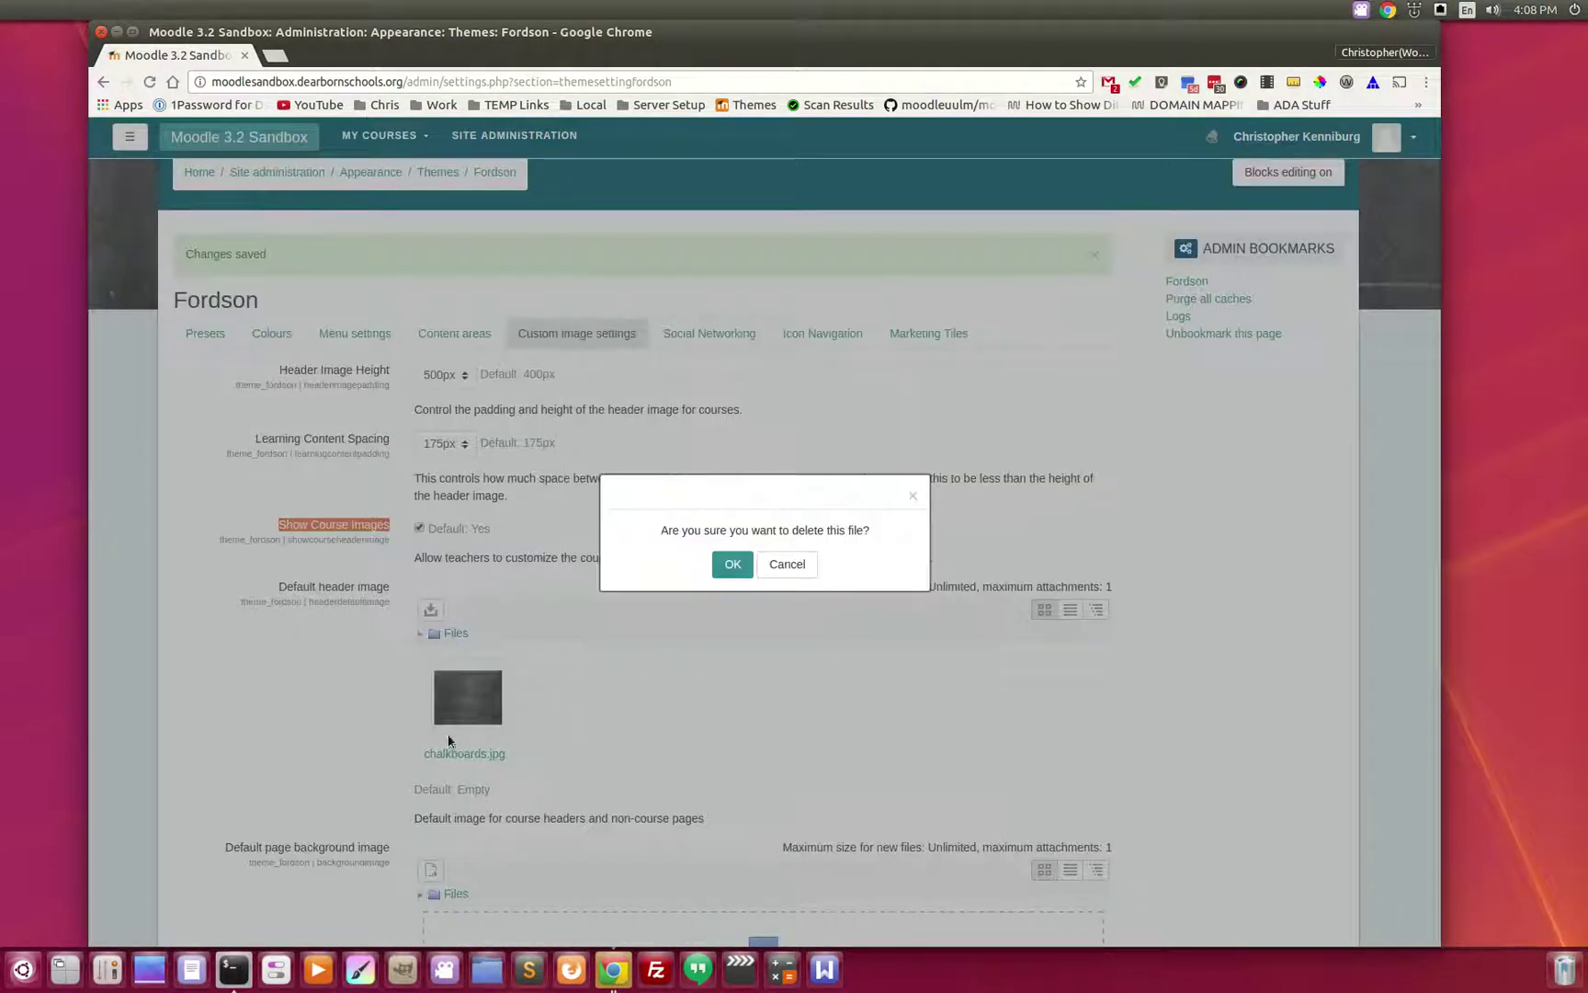
{"action": "left_click", "coordinate": [731, 563]}
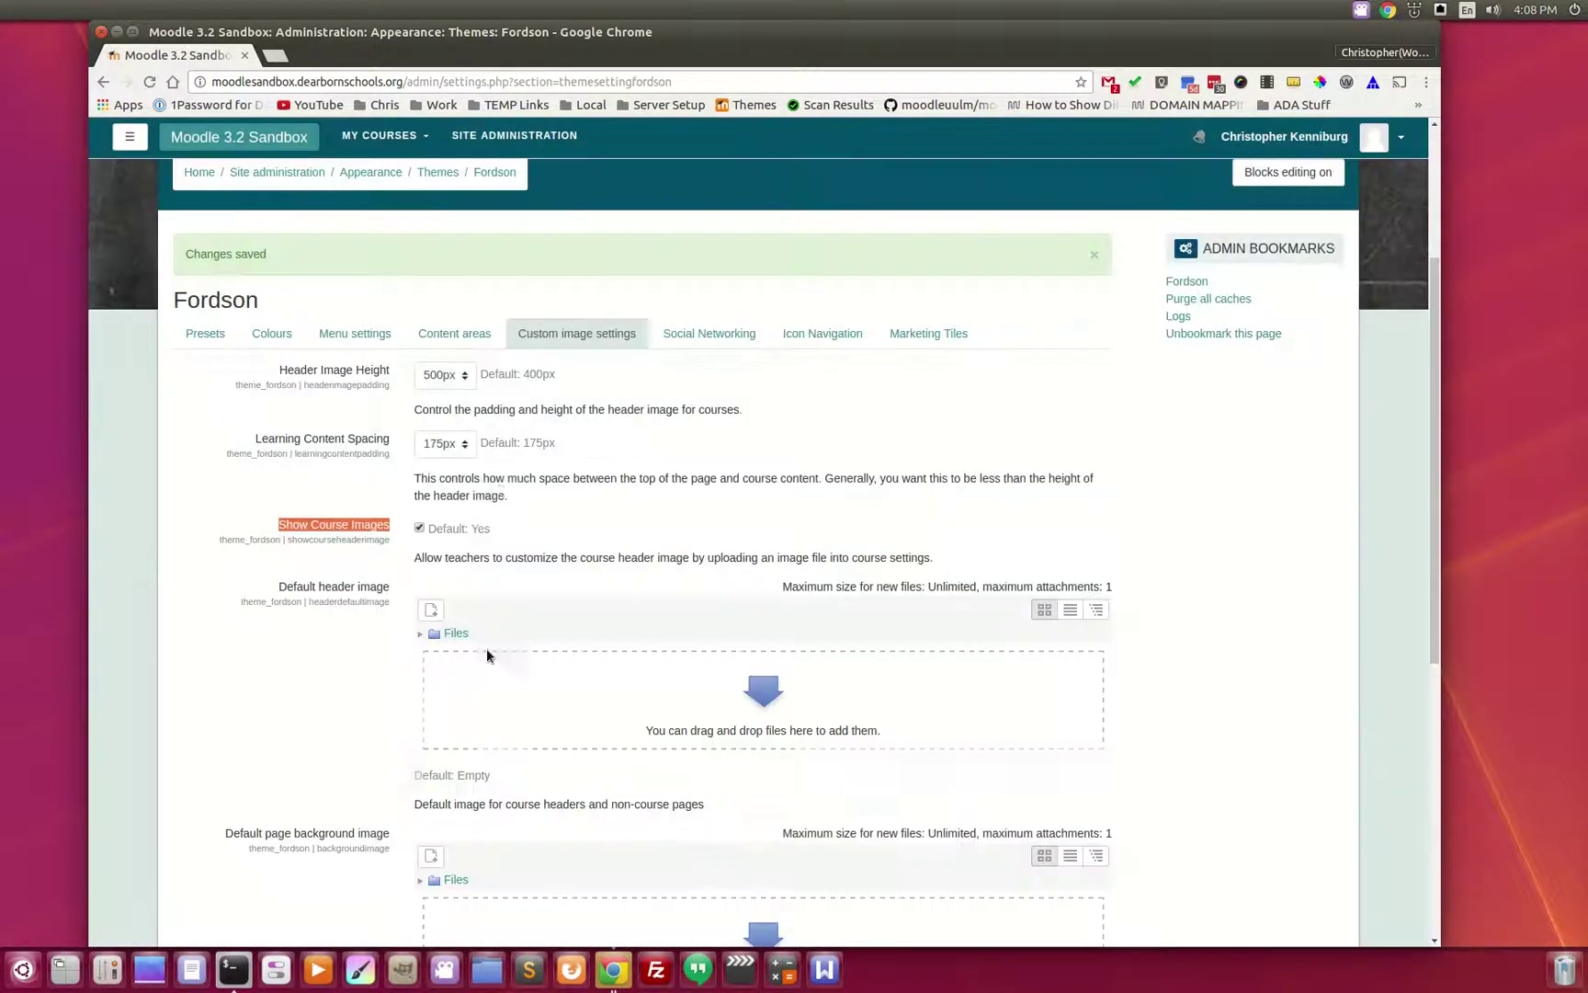
Turn off Show Course Images and save the Fordson theme settings
{"action": "left_click", "coordinate": [419, 529]}
{"action": "left_click", "coordinate": [302, 522]}
{"action": "left_click", "coordinate": [425, 529]}
{"action": "scroll", "coordinate": [359, 841], "scroll_direction": "down", "scroll_amount": 5}
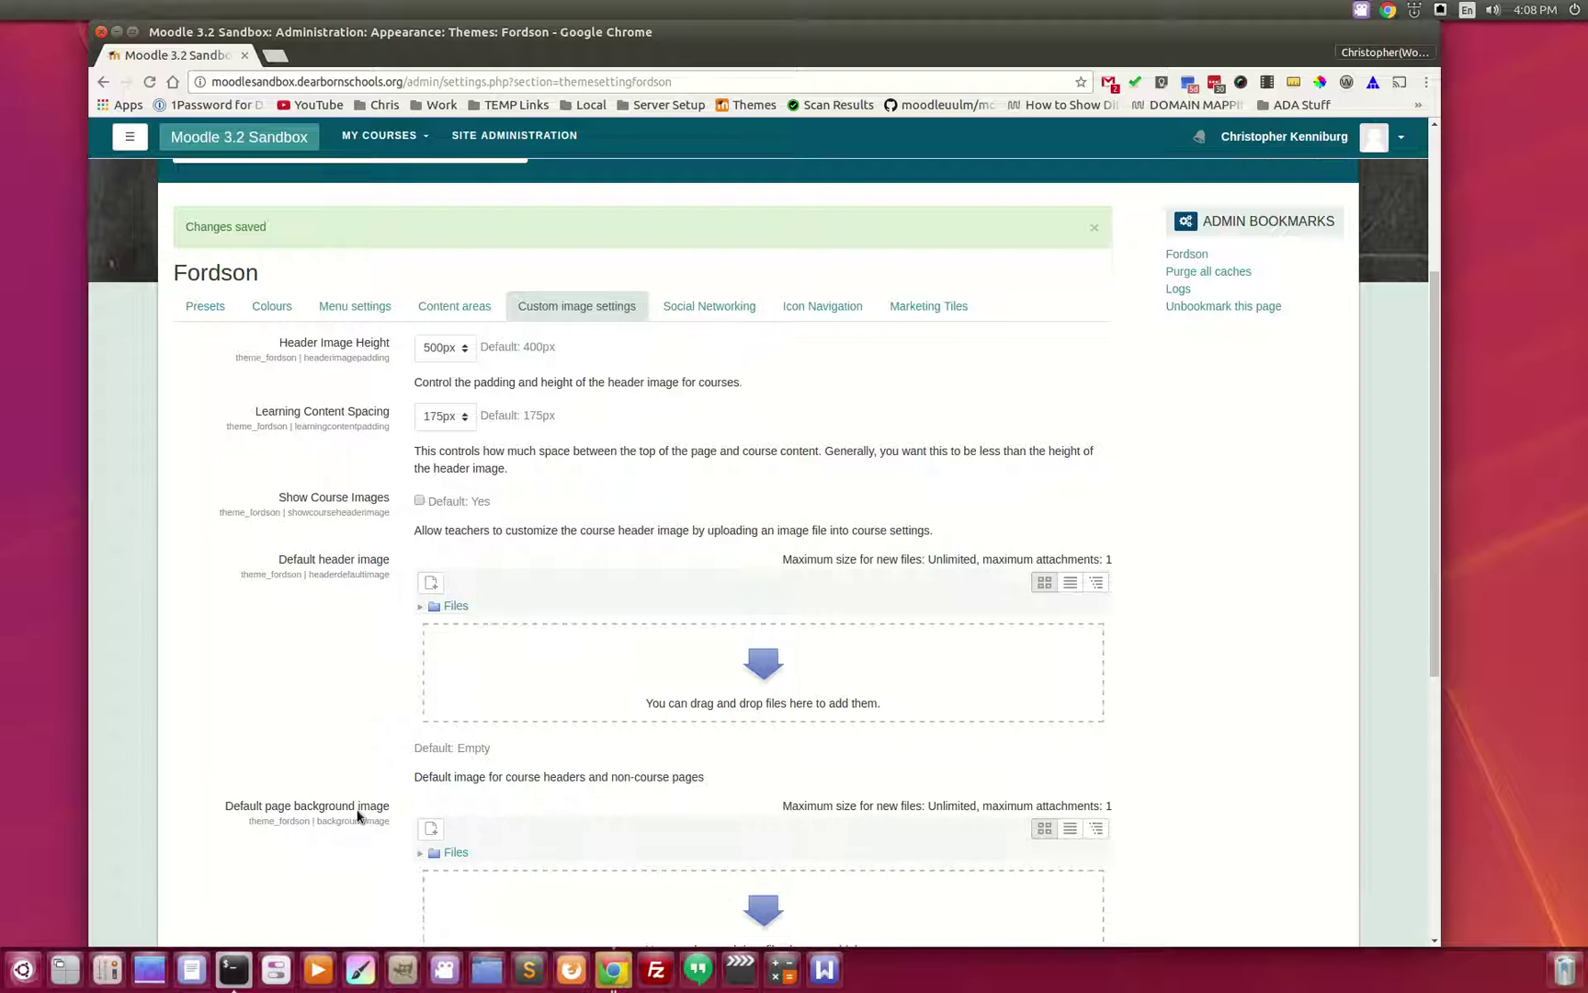
{"action": "scroll", "coordinate": [359, 841], "scroll_direction": "down", "scroll_amount": 2}
{"action": "left_click", "coordinate": [482, 796]}
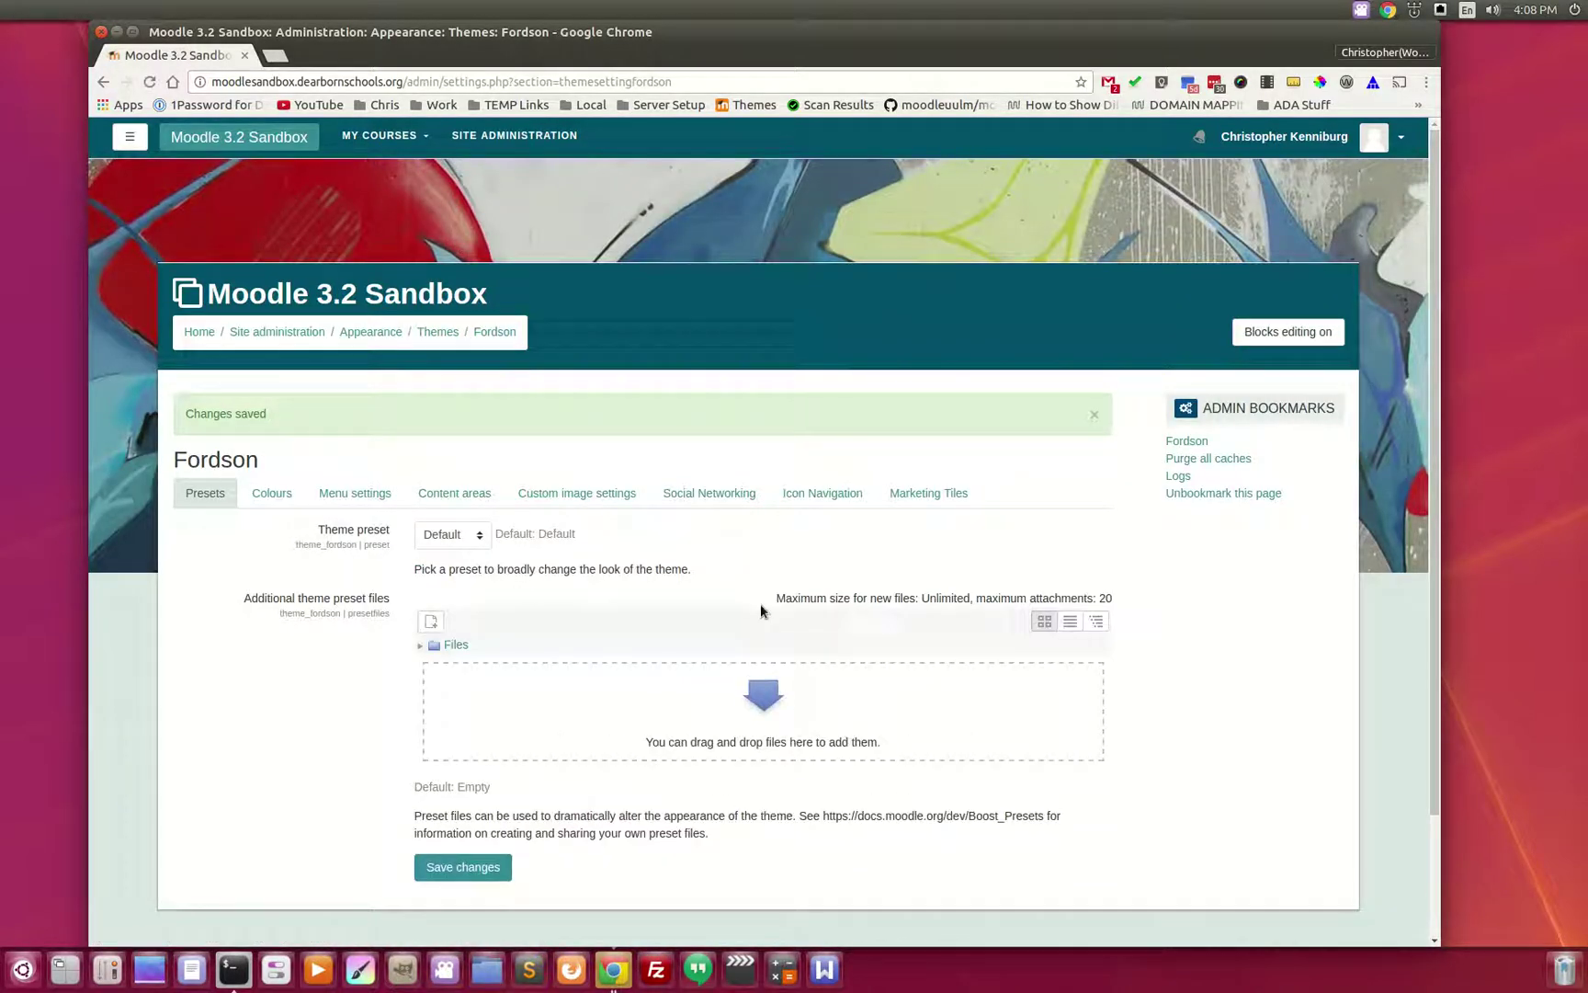
Check the header images on Chris Test Course and Thunderbird Biology 1 Moodle 3.2 Preview
{"action": "left_click", "coordinate": [200, 332]}
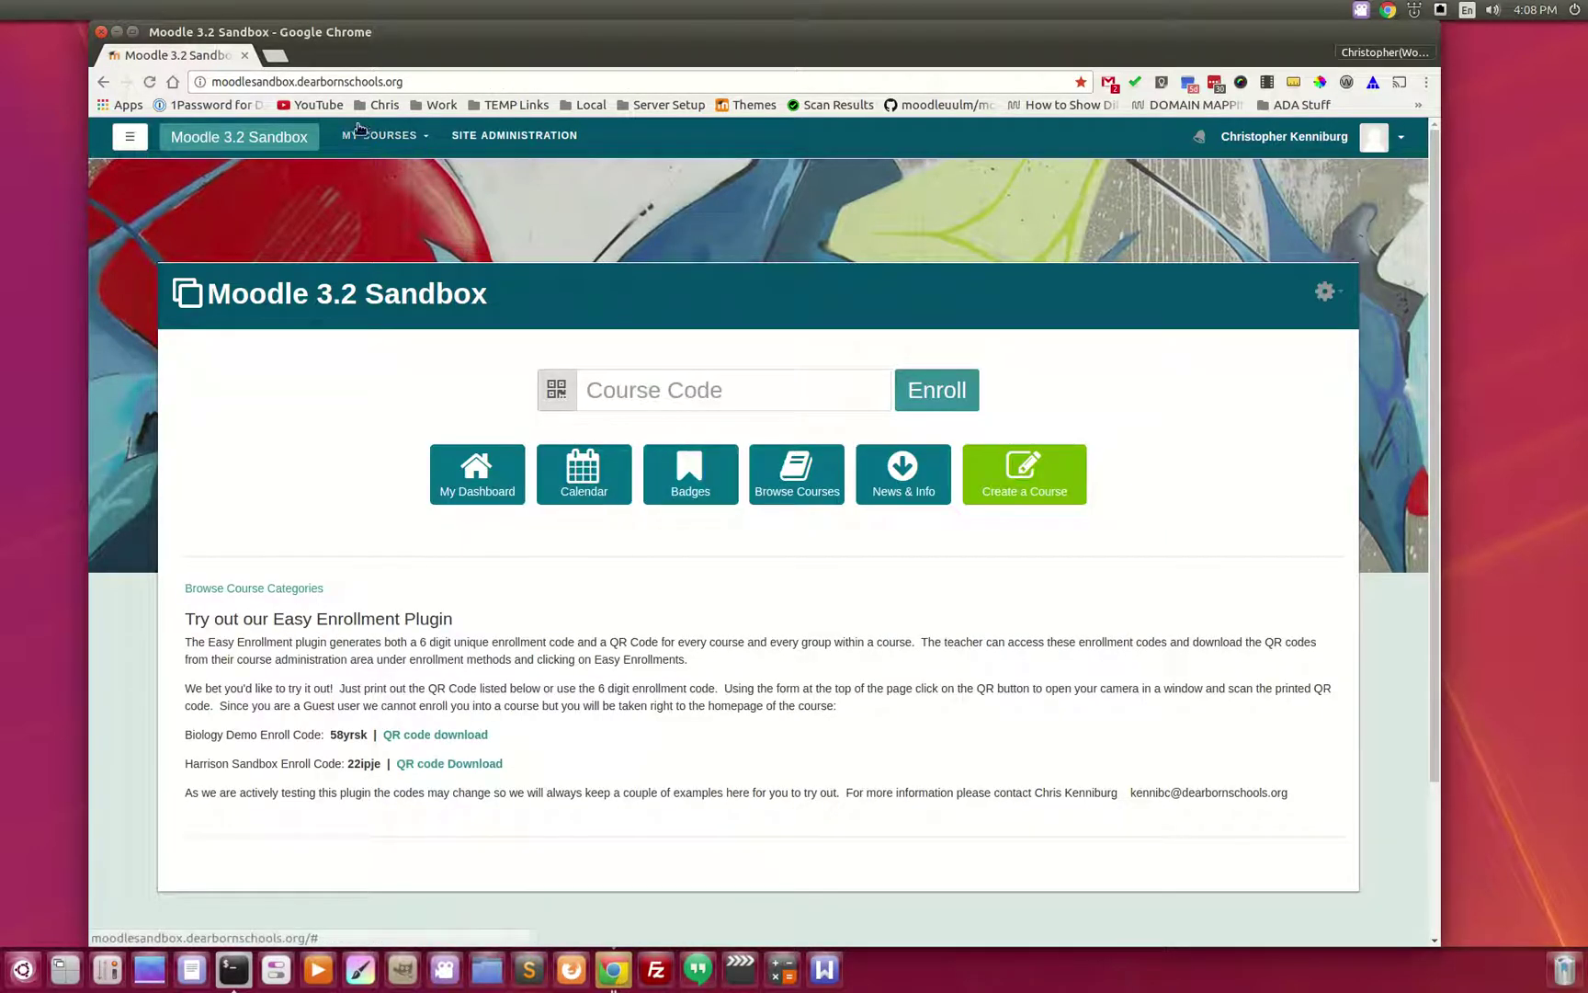
{"action": "left_click", "coordinate": [799, 487]}
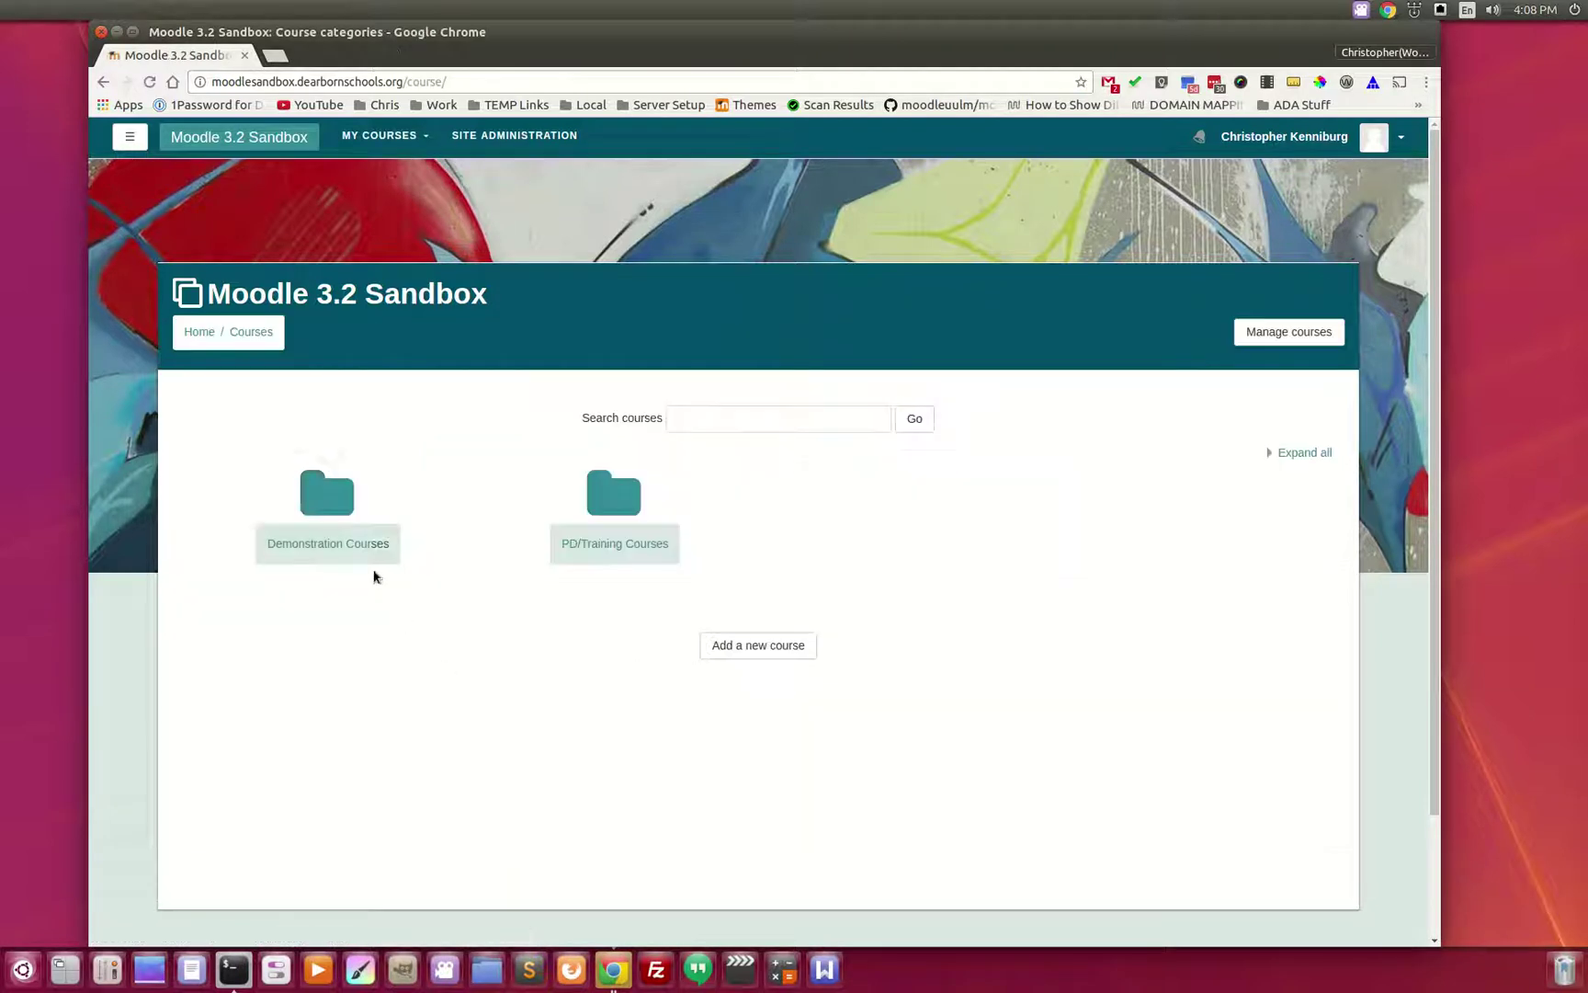
{"action": "left_click", "coordinate": [330, 515]}
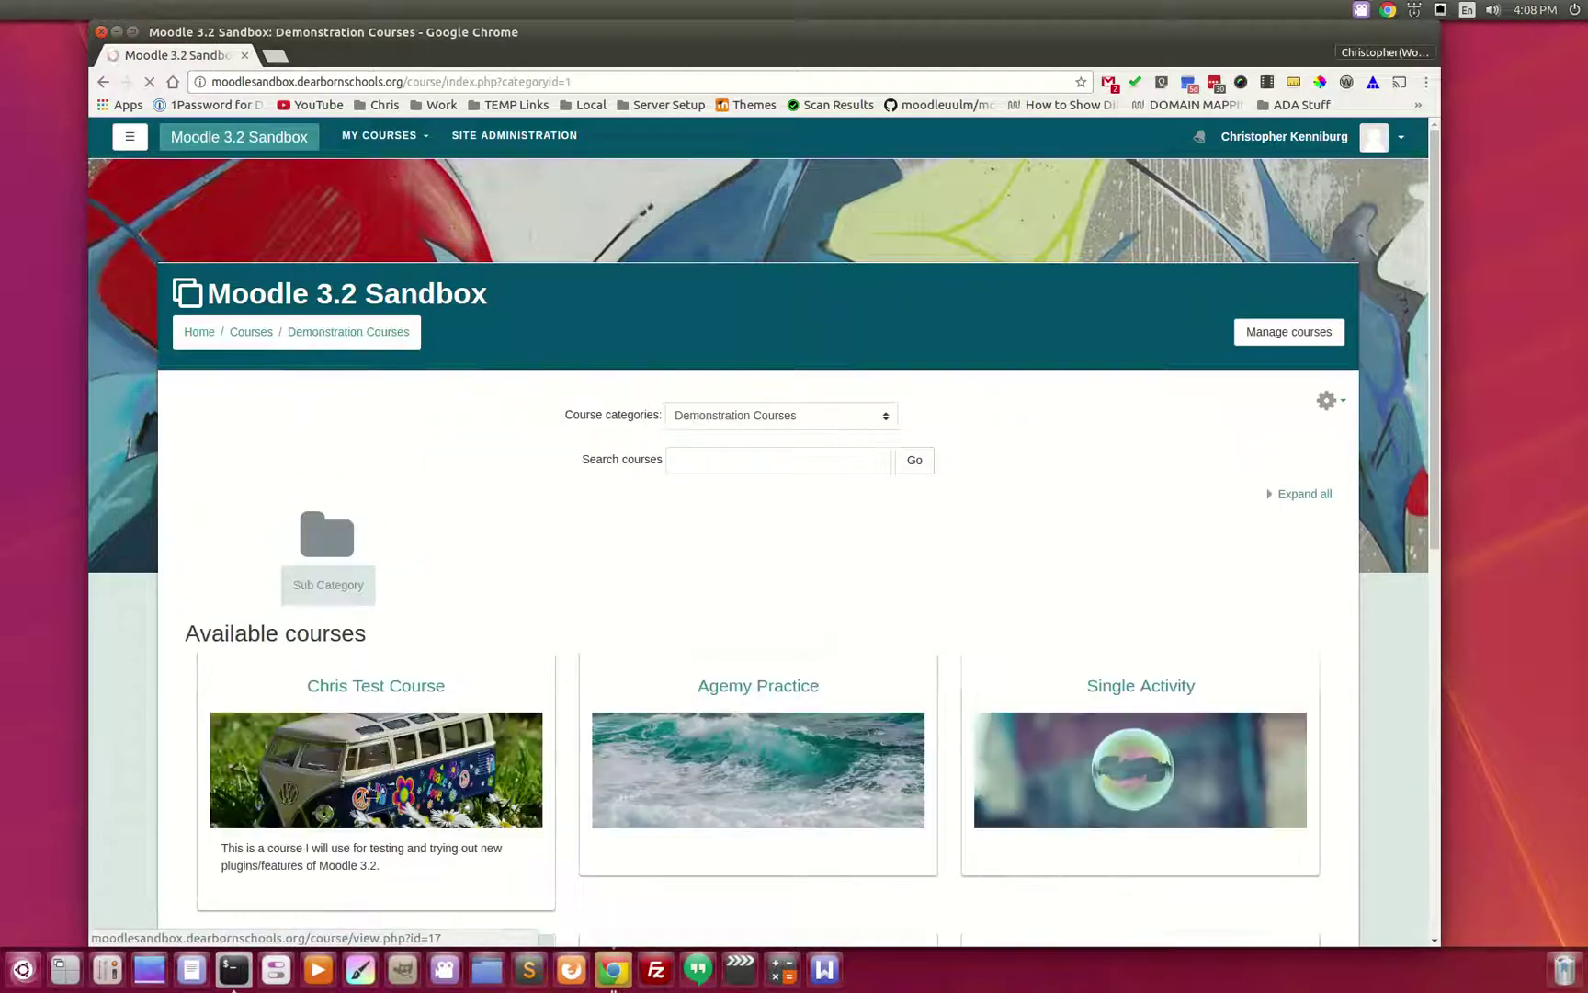
{"action": "left_click", "coordinate": [409, 687]}
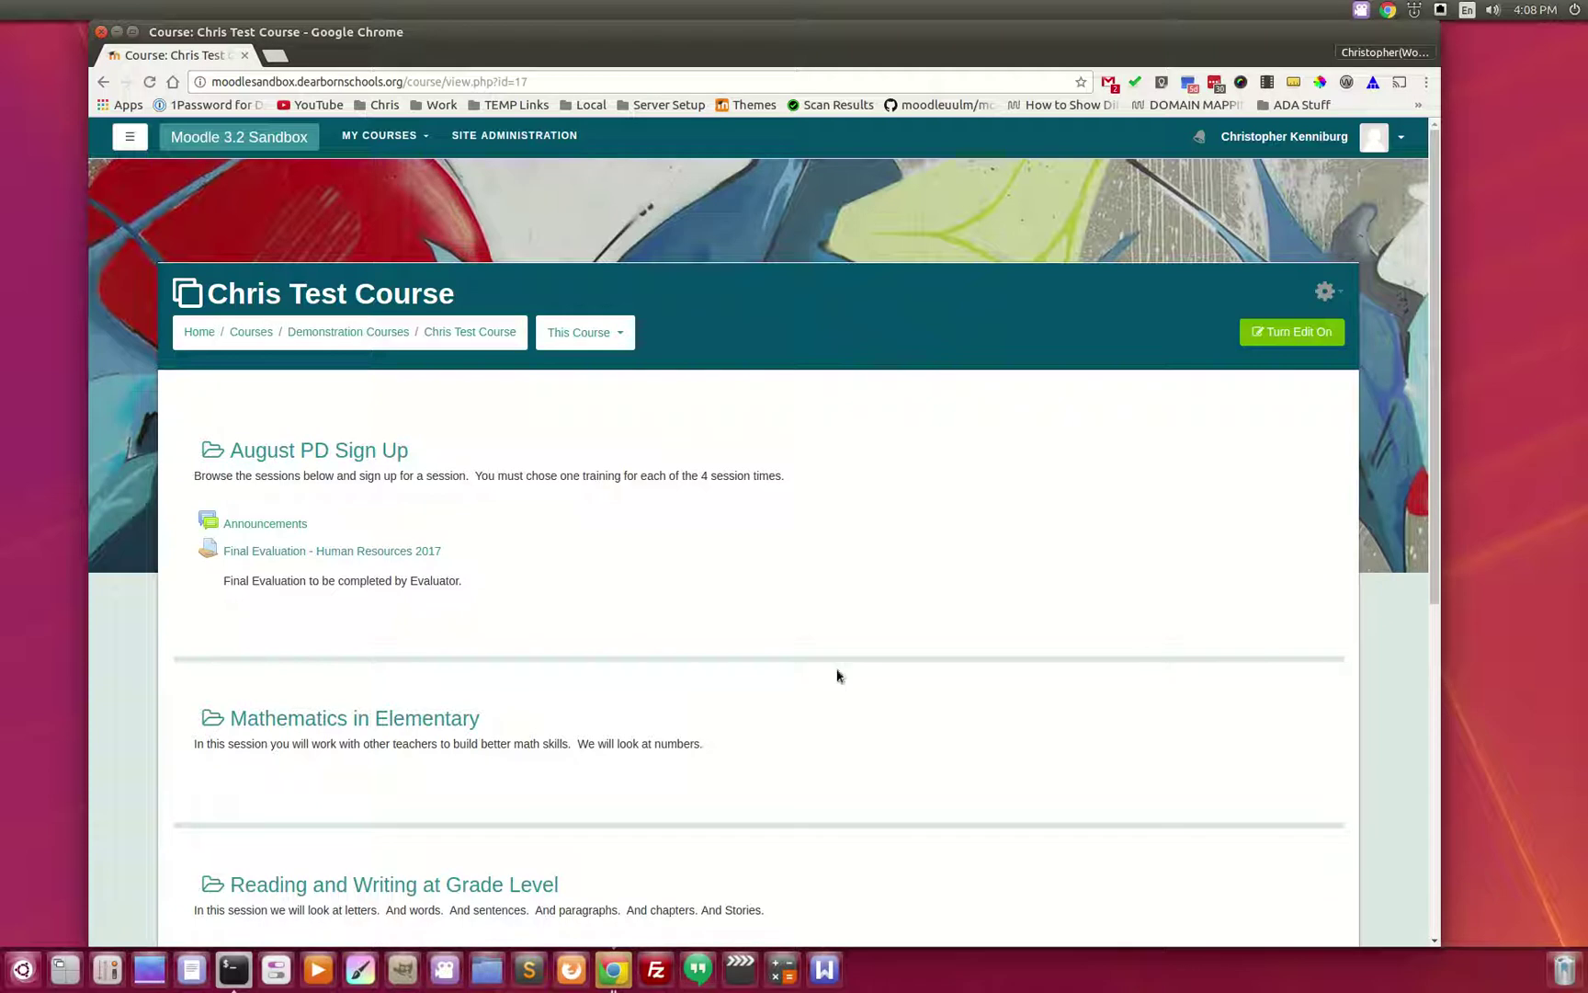
{"action": "left_click", "coordinate": [401, 338]}
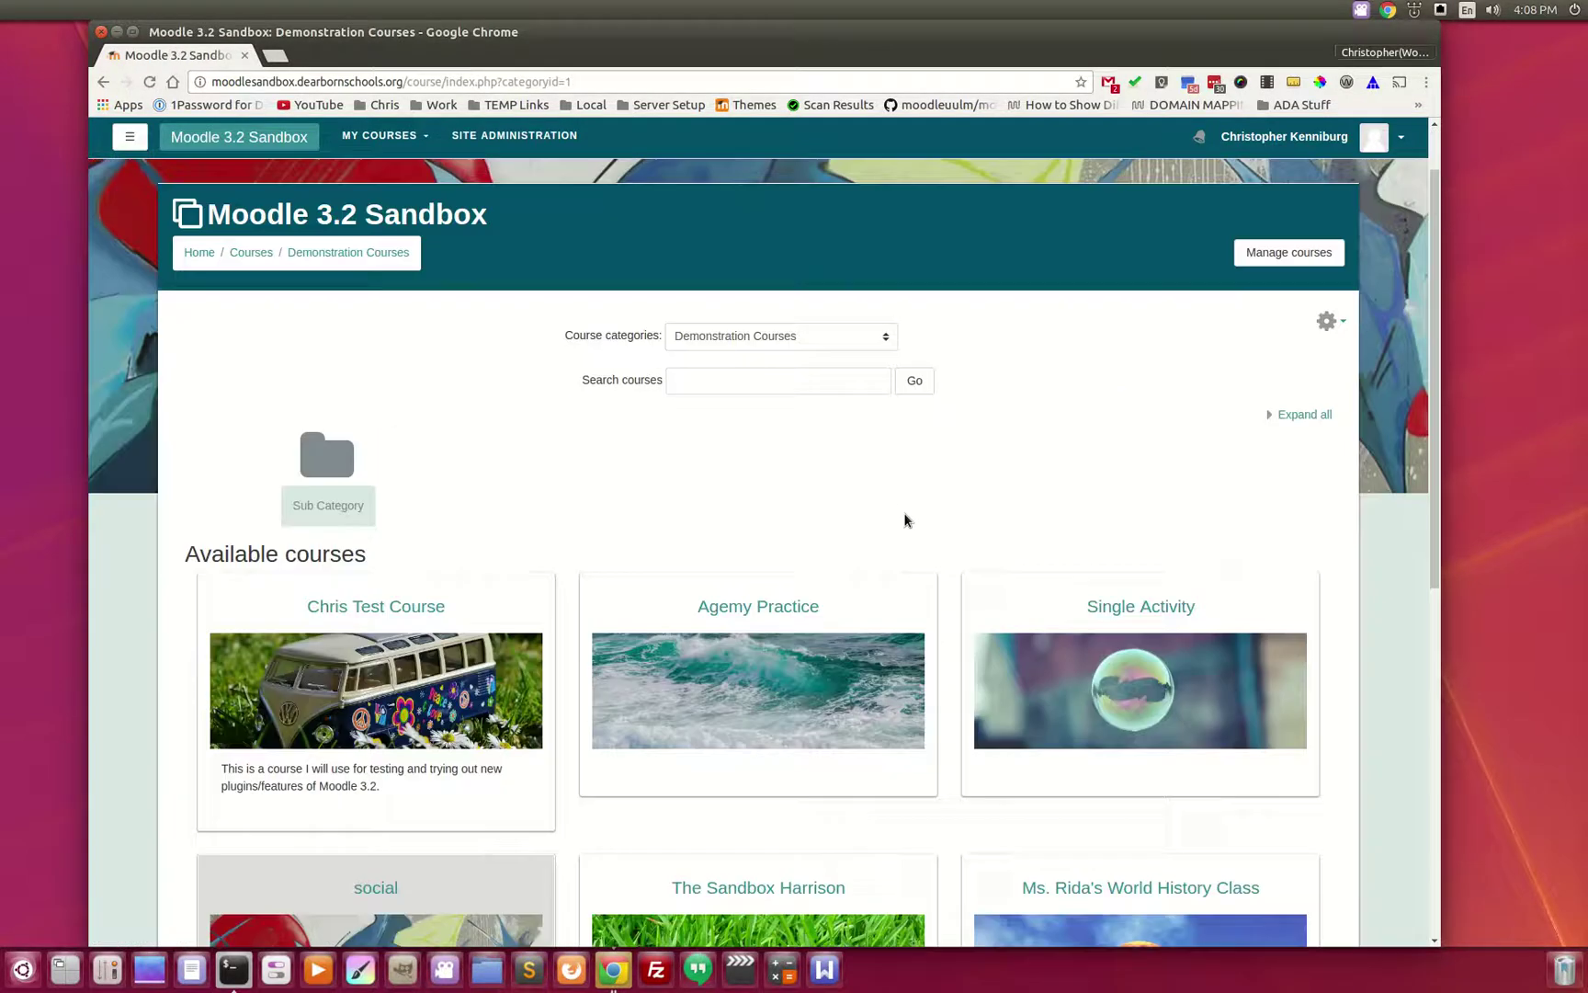
{"action": "scroll", "coordinate": [906, 520], "scroll_direction": "down", "scroll_amount": 8}
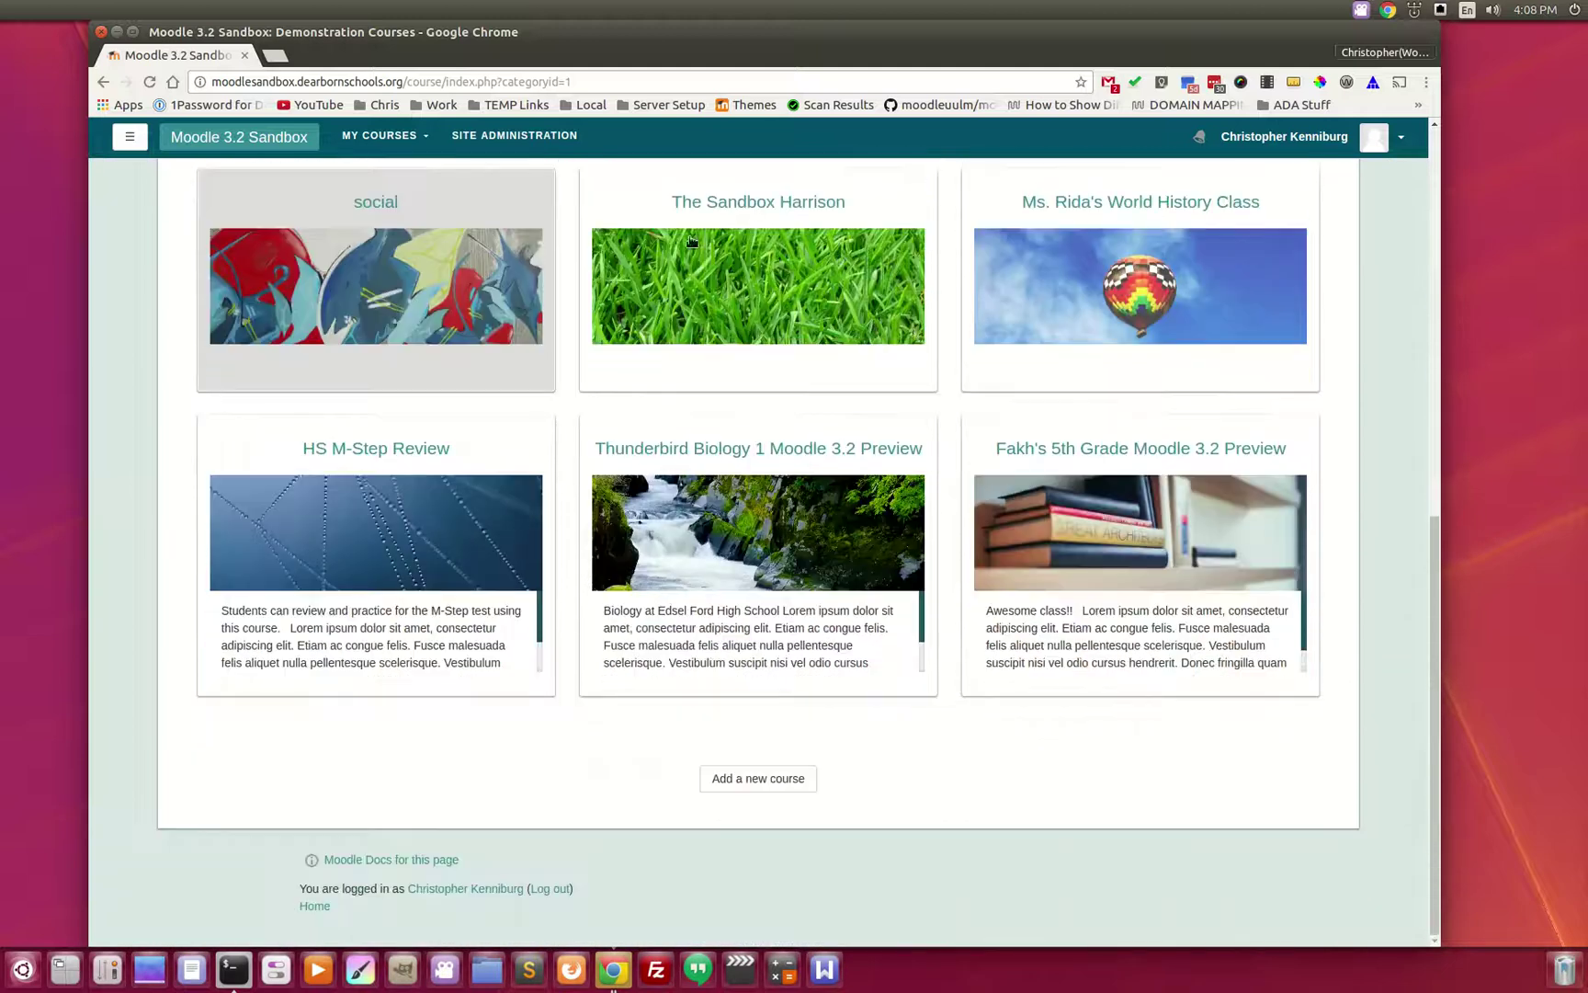
{"action": "left_click", "coordinate": [790, 450]}
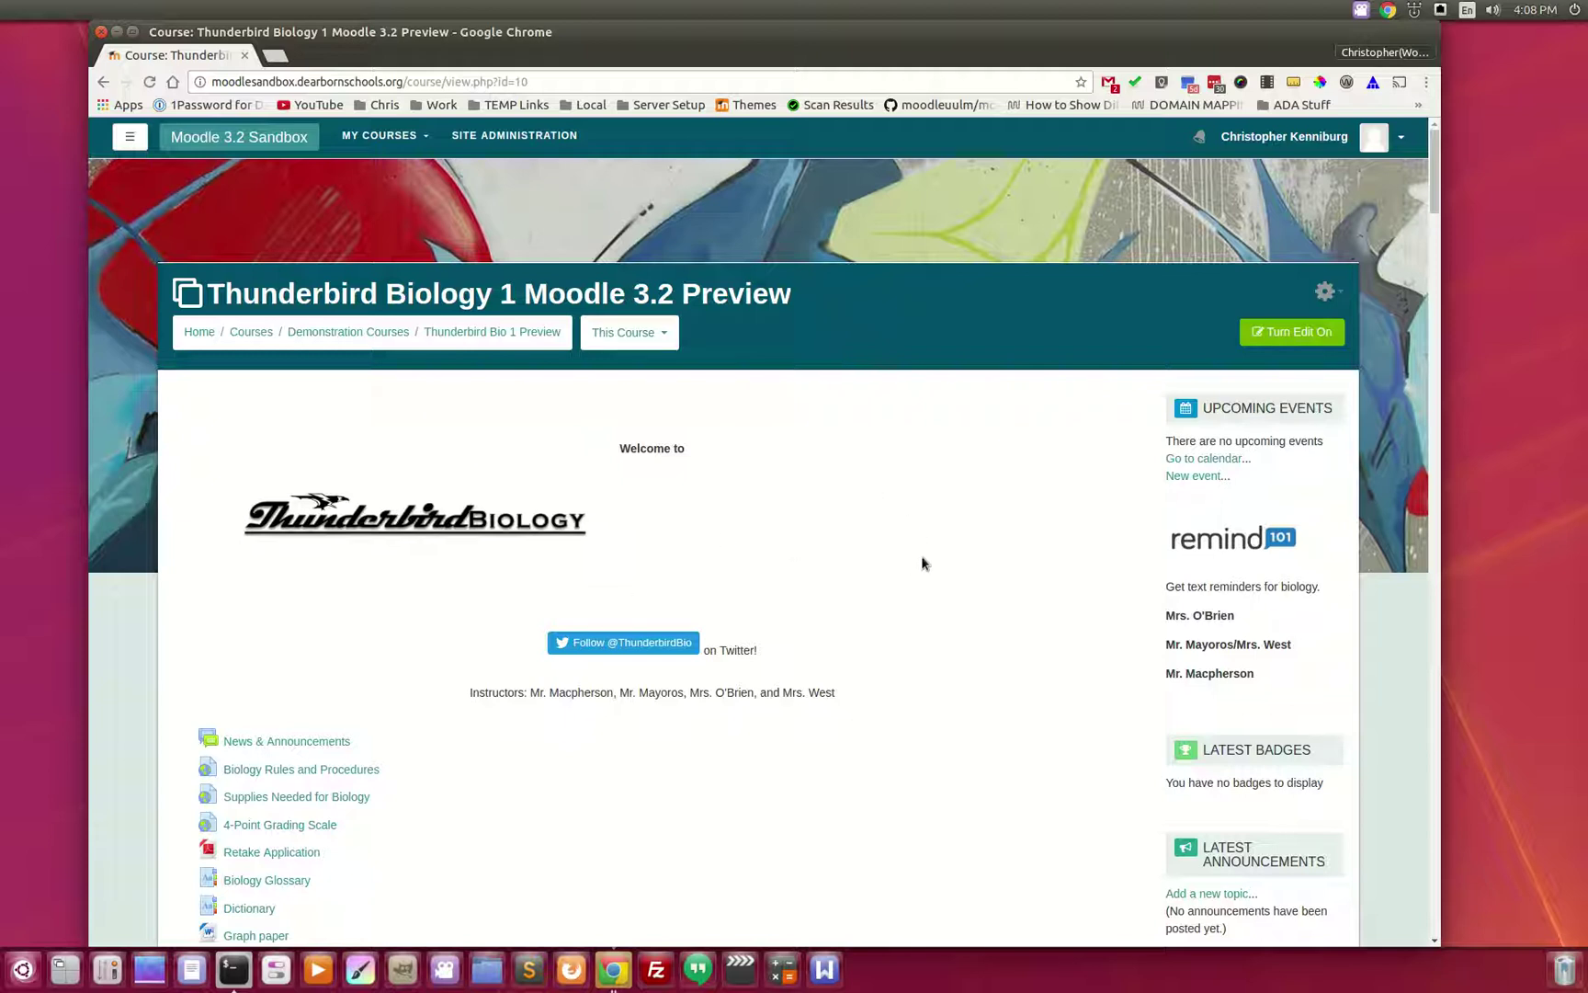
Visit Site administration, then return to the site home page
{"action": "left_click", "coordinate": [129, 138]}
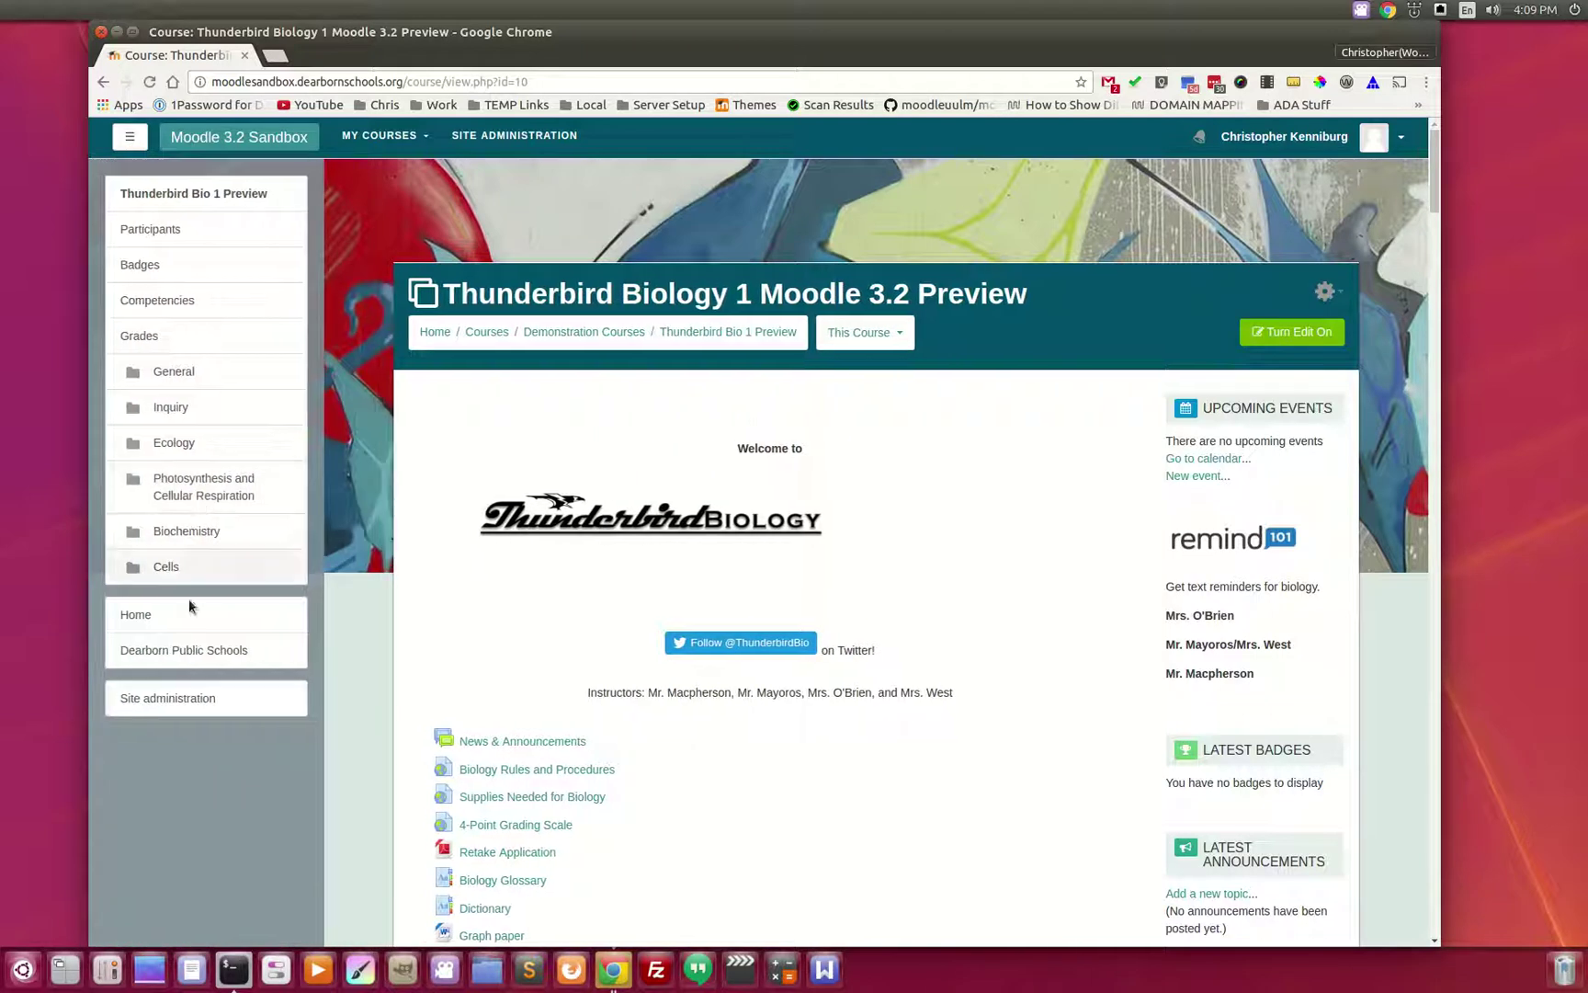
{"action": "left_click", "coordinate": [224, 700]}
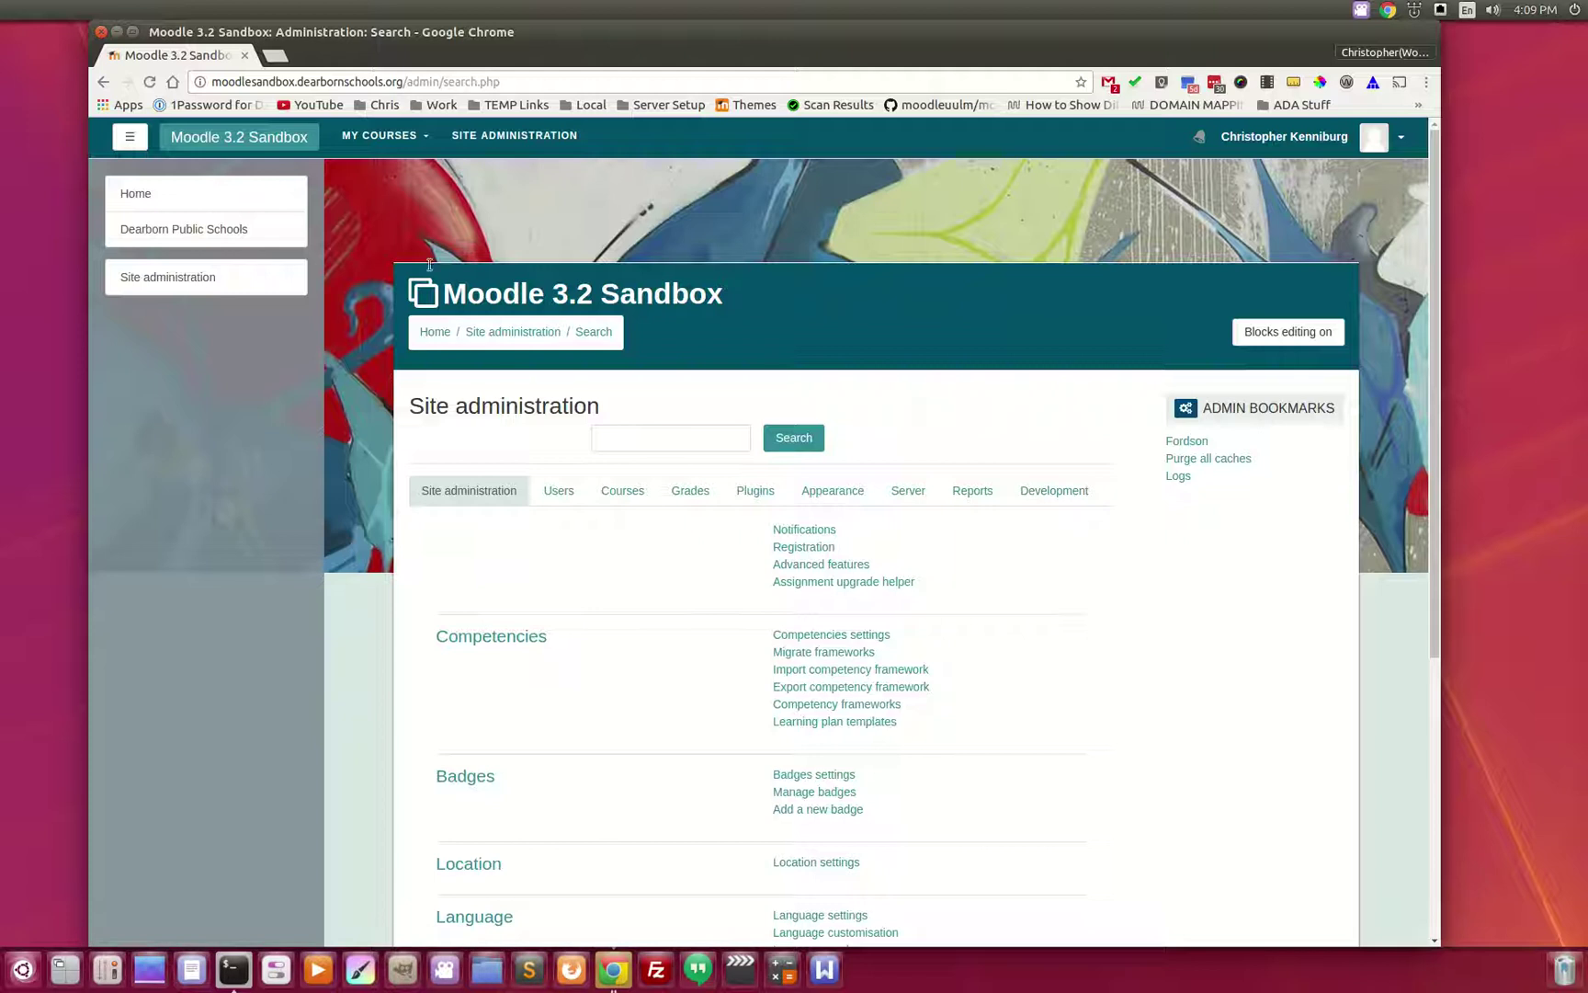
{"action": "left_click", "coordinate": [130, 137]}
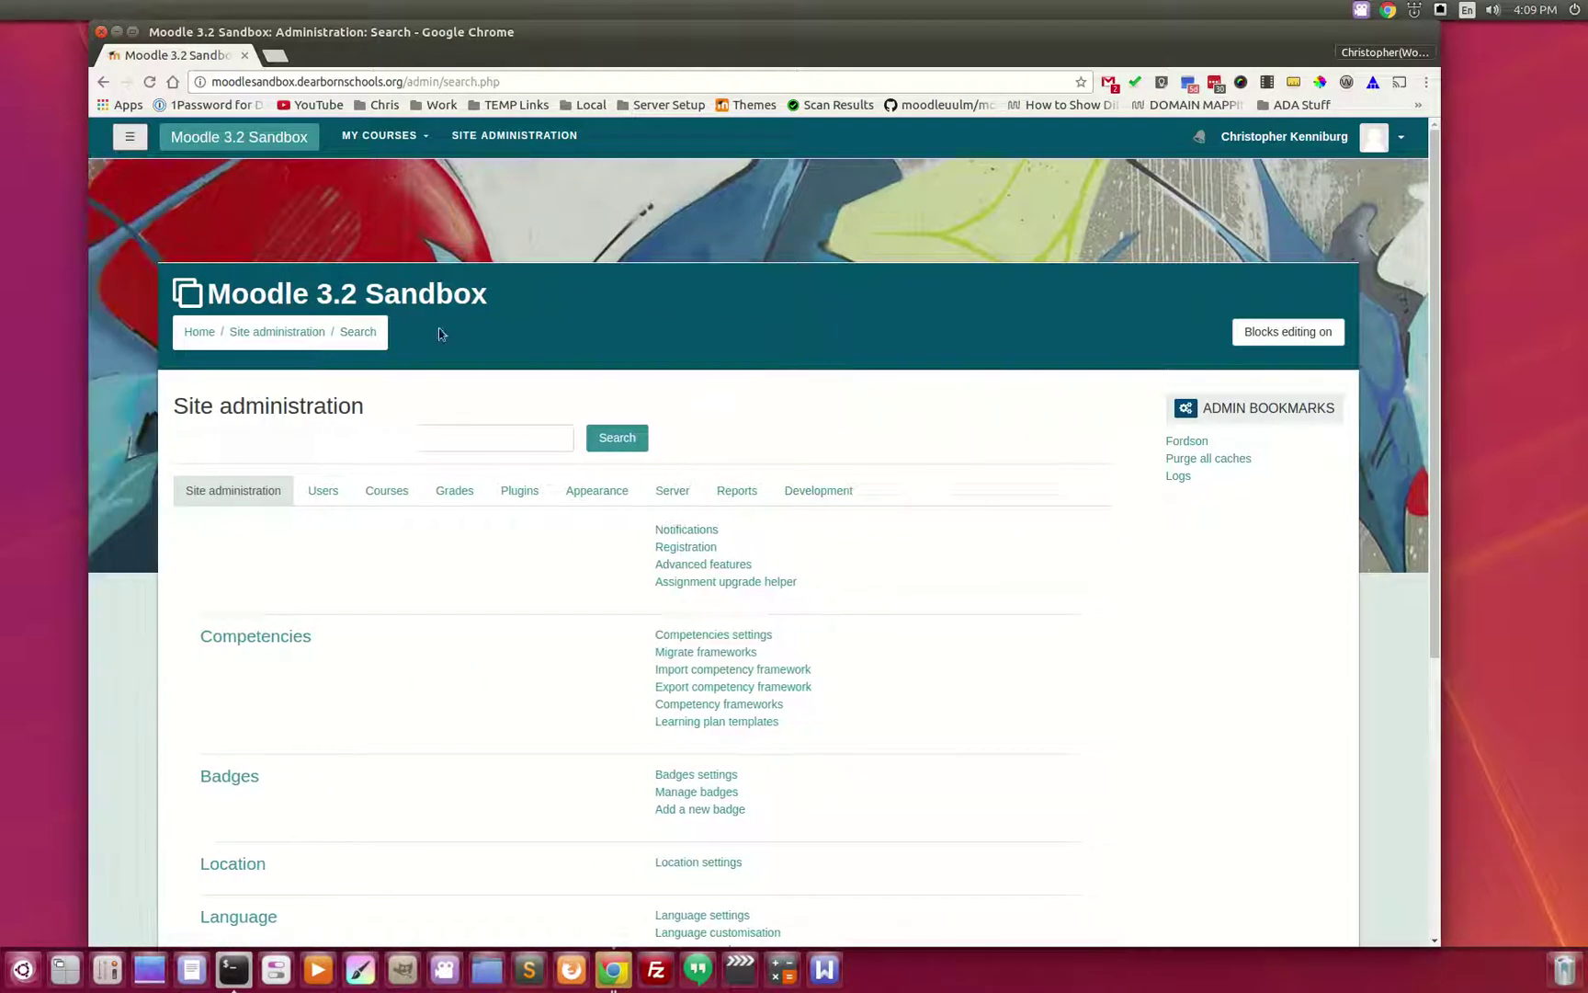
{"action": "left_click", "coordinate": [200, 332]}
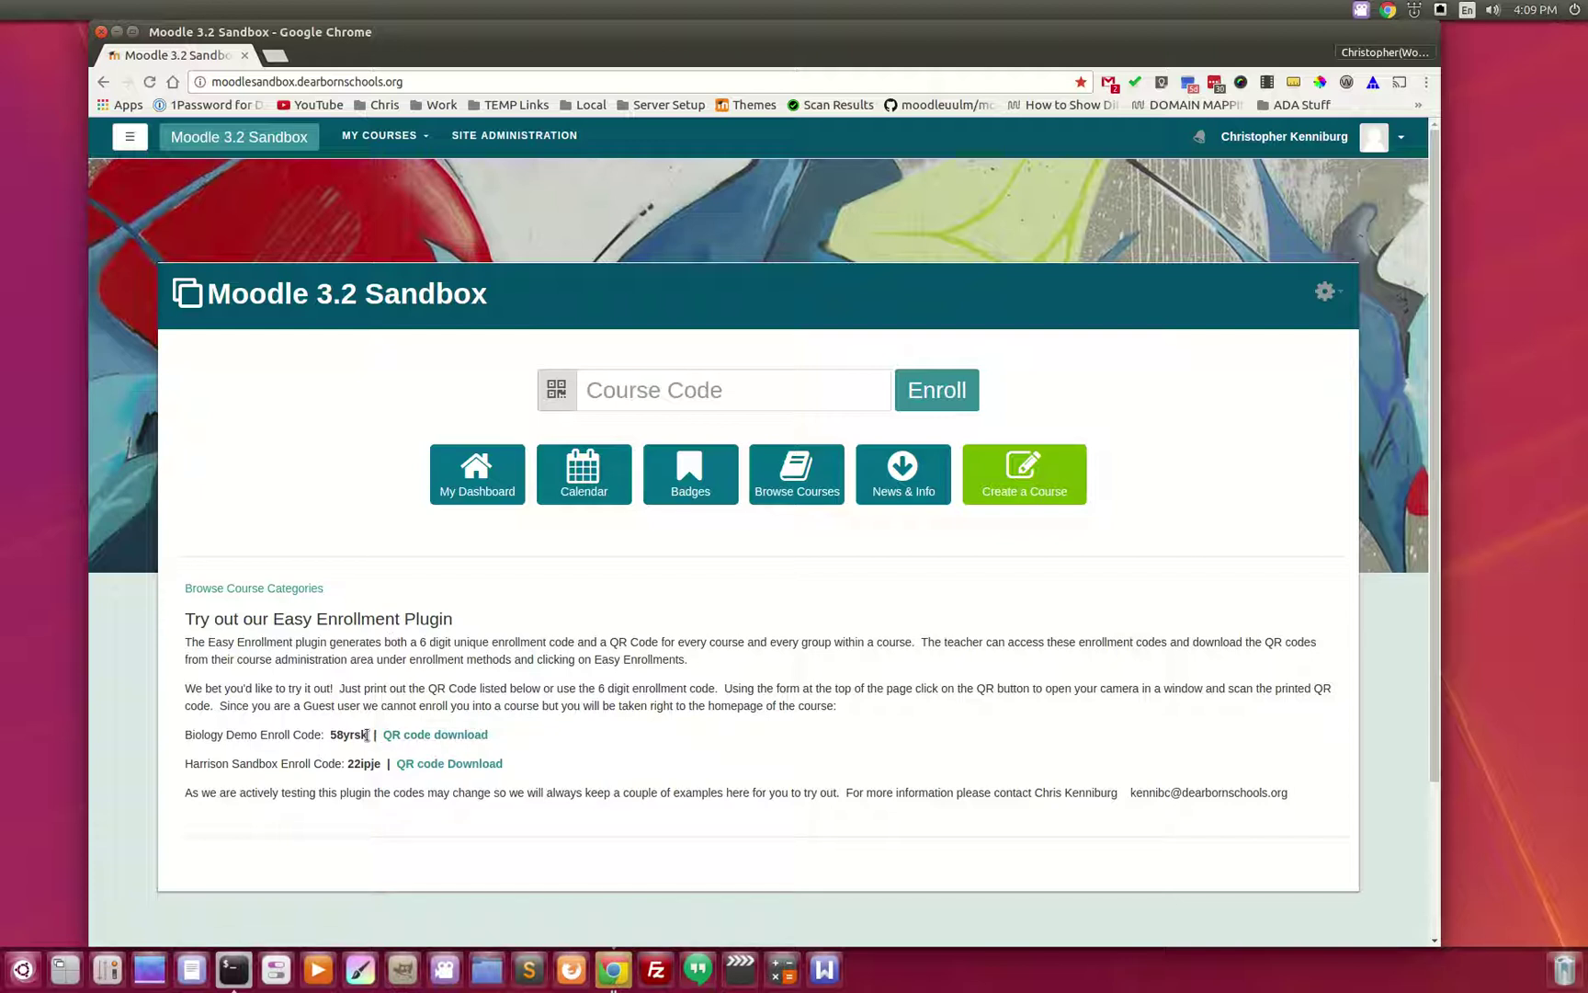
Enroll in Thunderbird Biology by pasting the copied Biology Demo code into Course Code
{"action": "left_click_drag", "start_coordinate": [367, 735], "coordinate": [334, 738]}
{"action": "left_click", "coordinate": [333, 740]}
{"action": "left_click_drag", "start_coordinate": [332, 732], "coordinate": [367, 736]}
{"action": "right_click", "coordinate": [347, 736]}
{"action": "left_click", "coordinate": [372, 749]}
{"action": "left_click", "coordinate": [621, 388]}
{"action": "key", "text": "ctrl+v"}
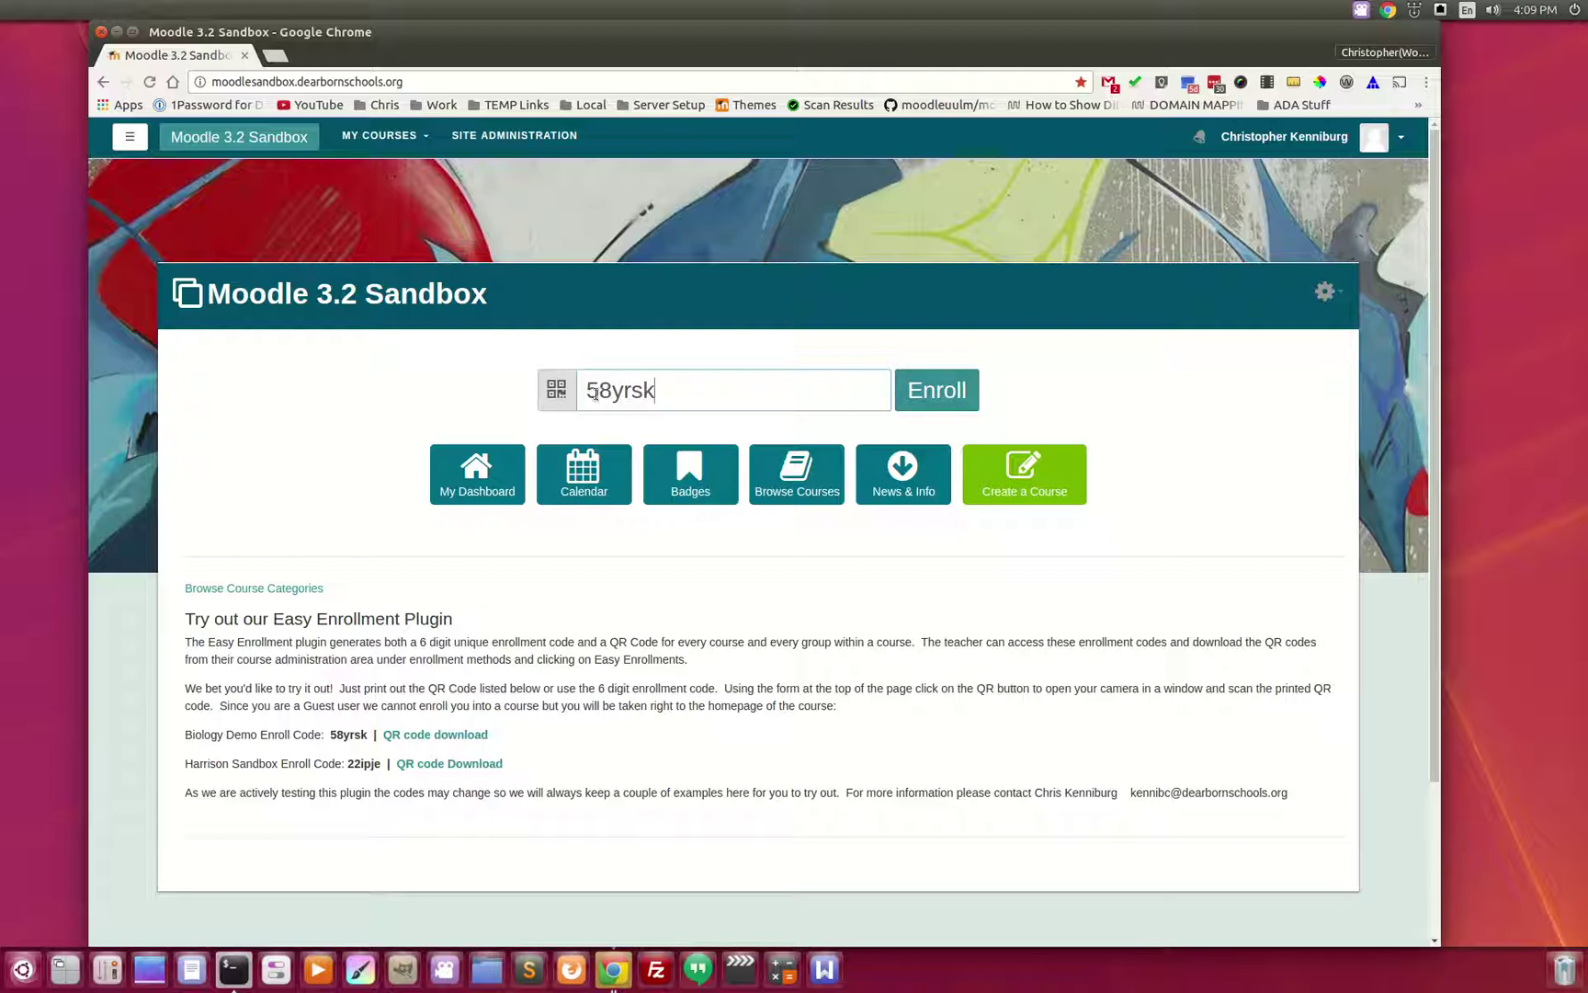
{"action": "left_click", "coordinate": [947, 392]}
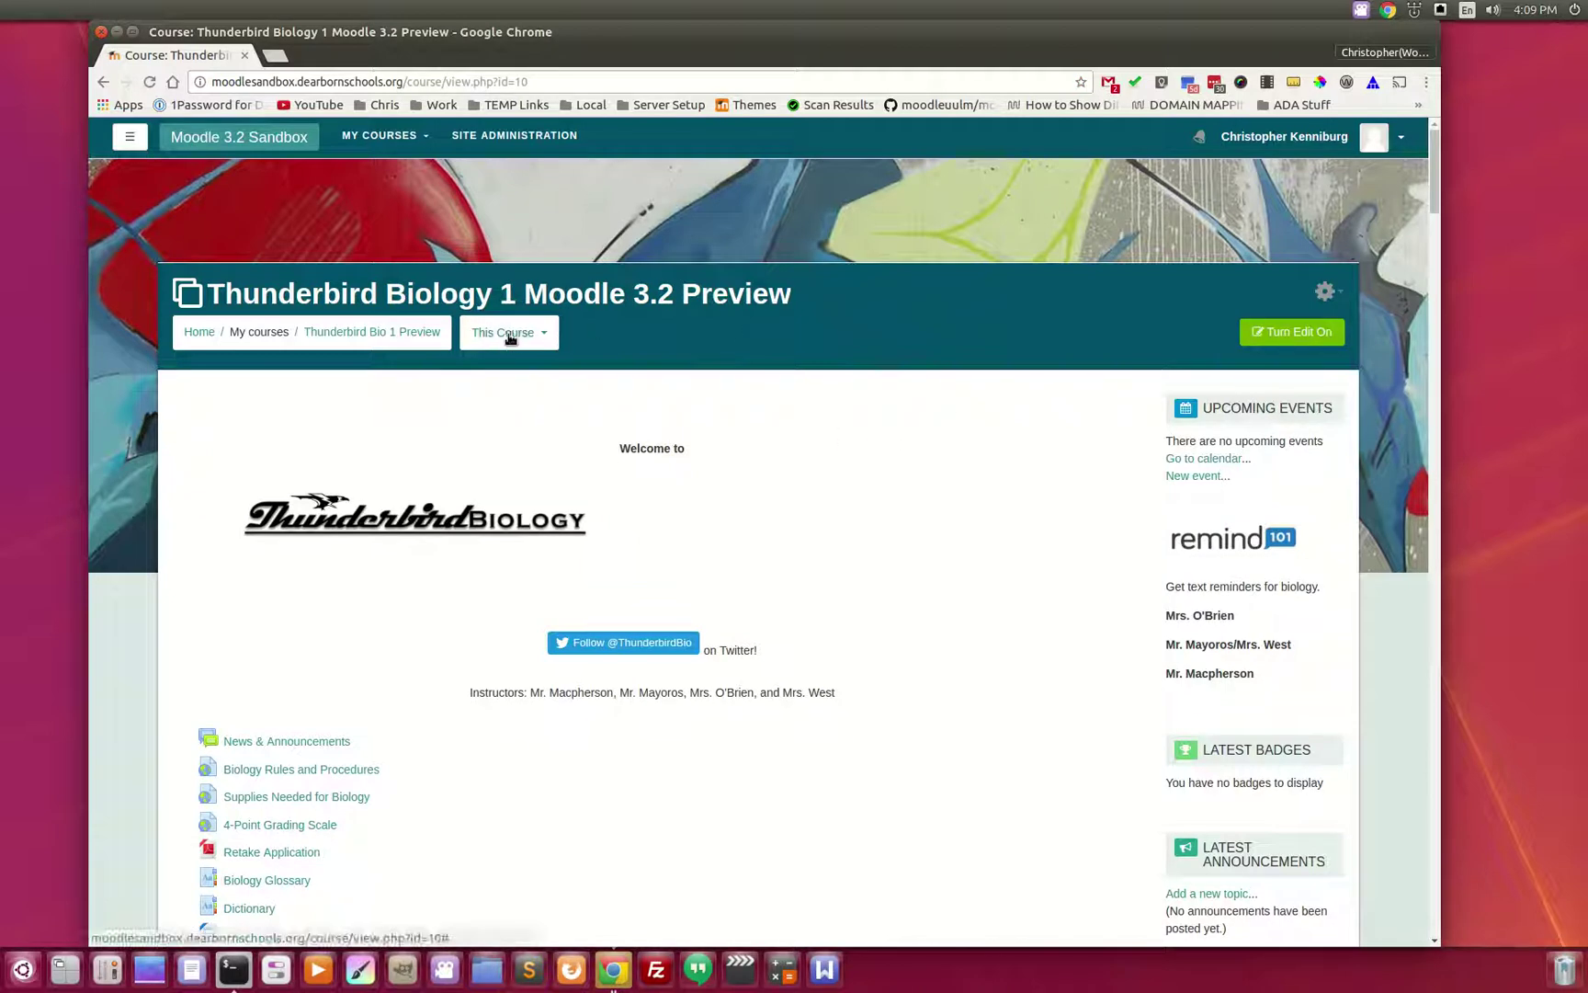
Review the course's activity types, then return to the site home page
{"action": "left_click", "coordinate": [511, 339]}
{"action": "left_click", "coordinate": [889, 457]}
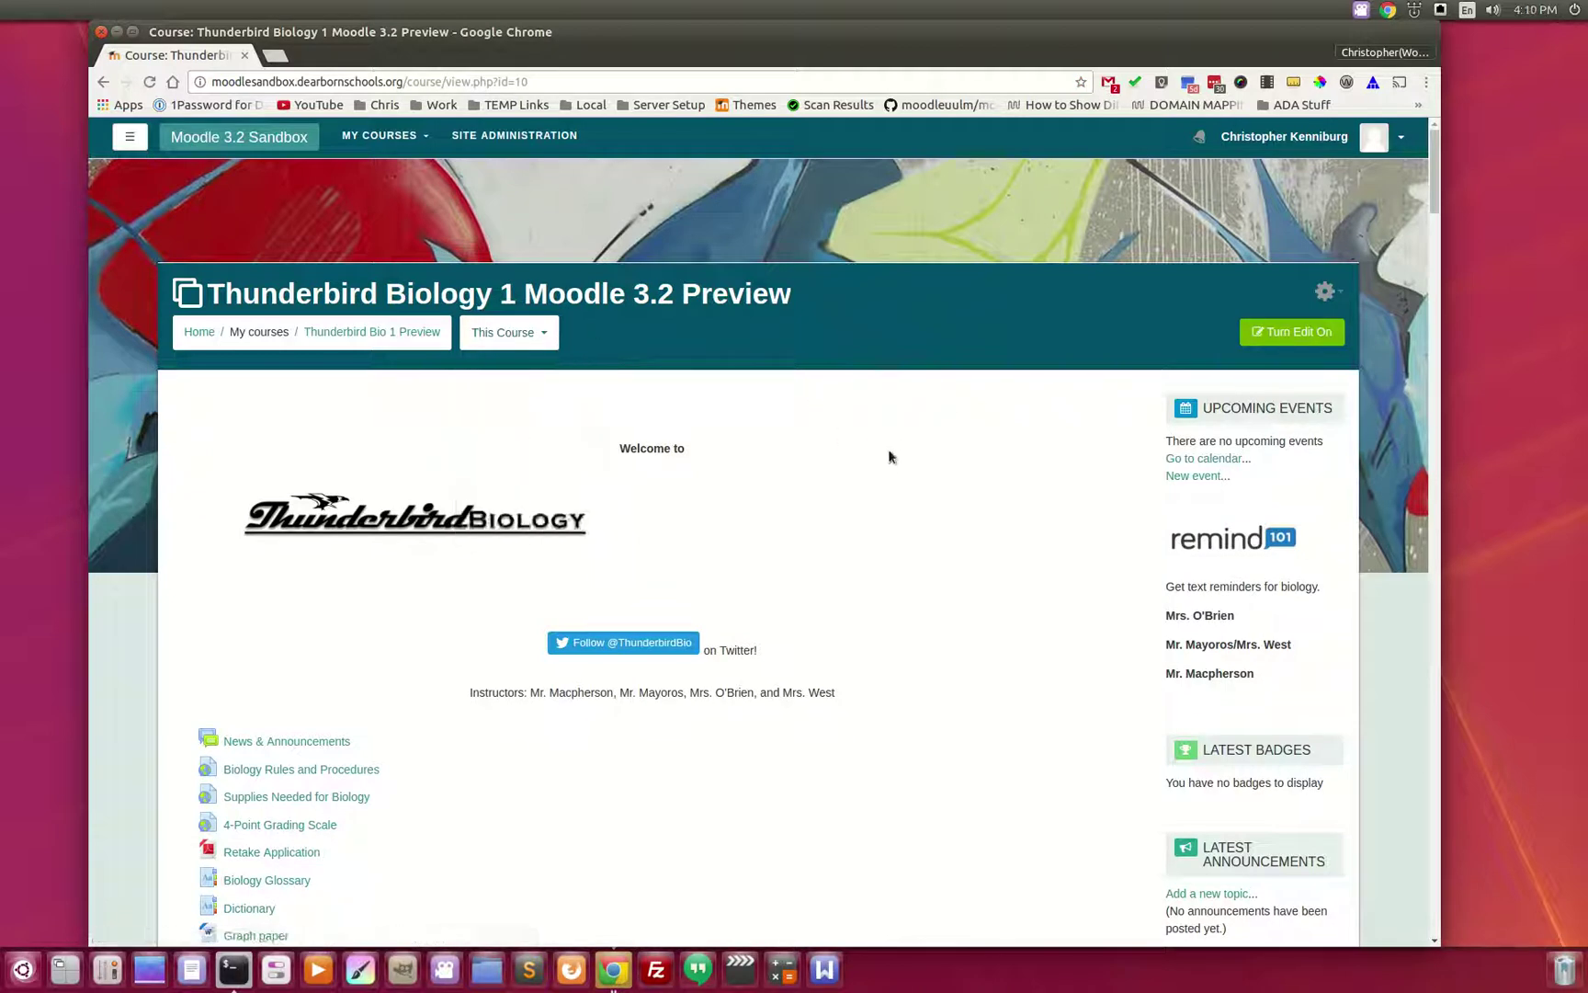
{"action": "left_click", "coordinate": [193, 334]}
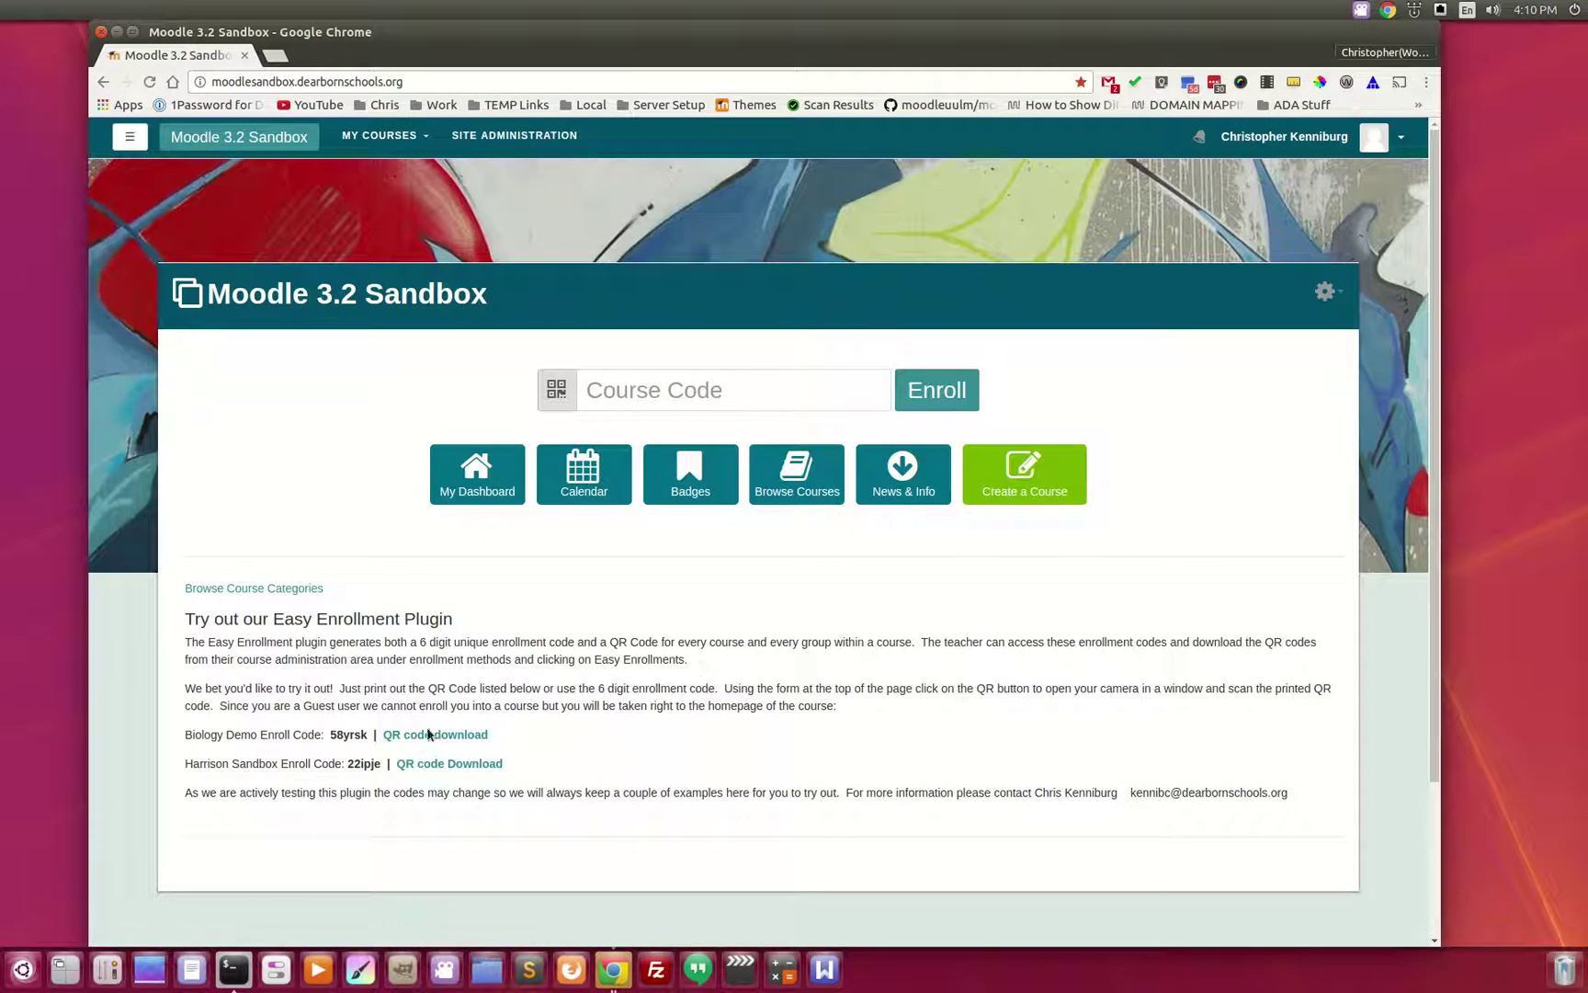
{"action": "left_click_drag", "start_coordinate": [348, 765], "coordinate": [371, 766]}
{"action": "left_click", "coordinate": [371, 765]}
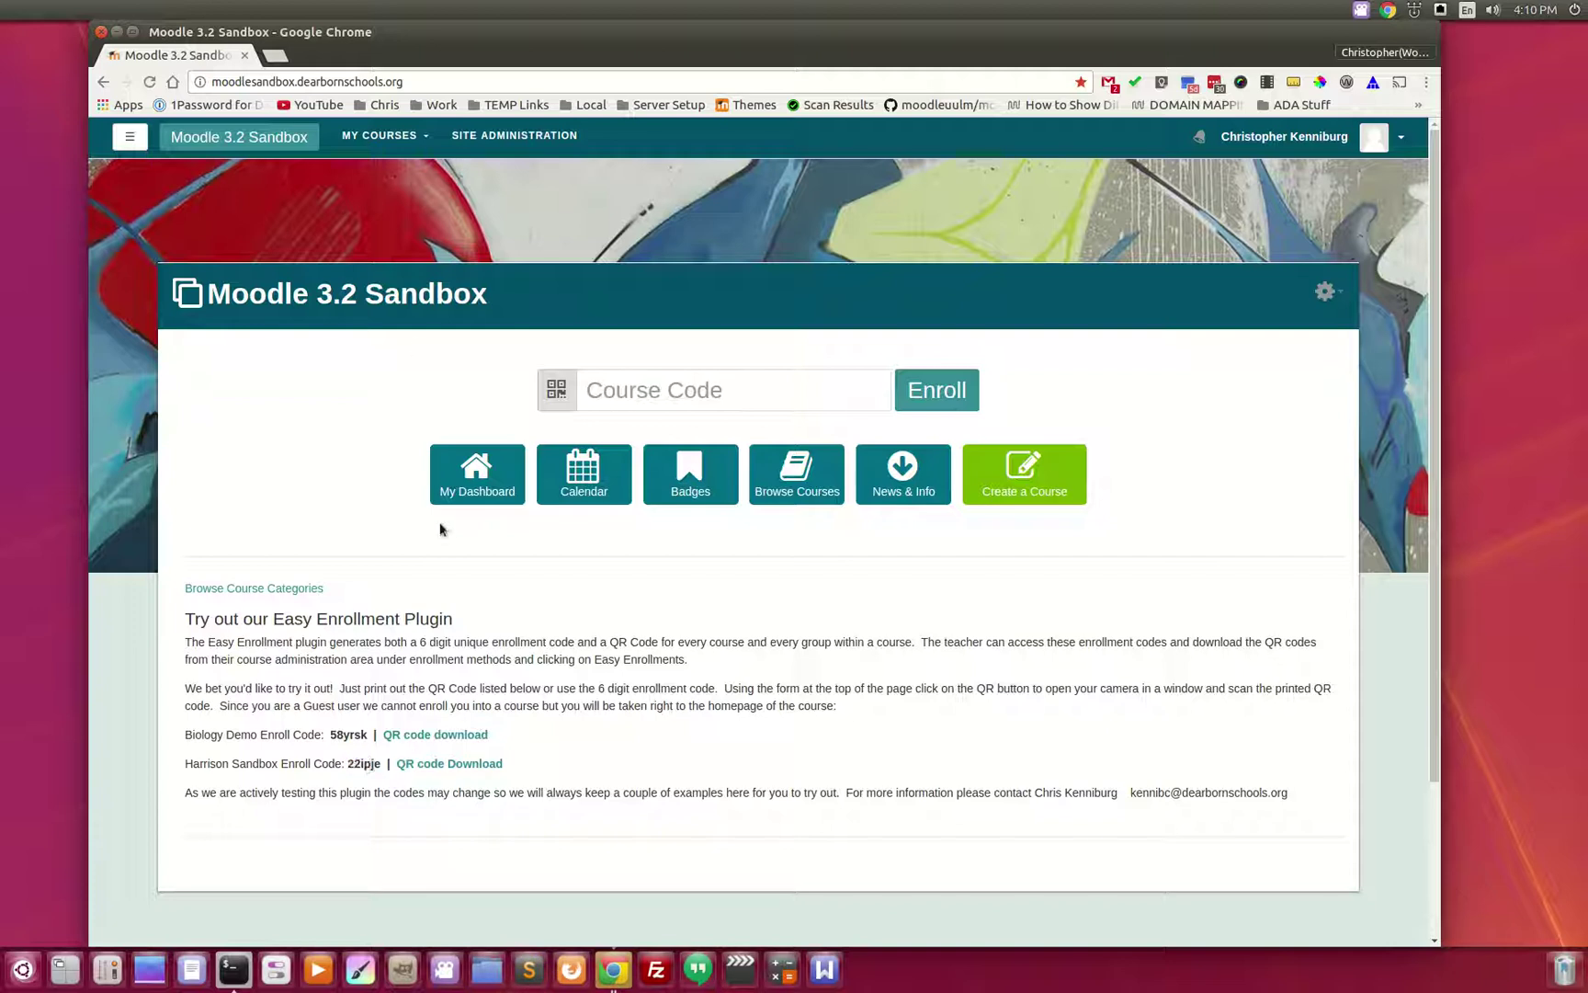